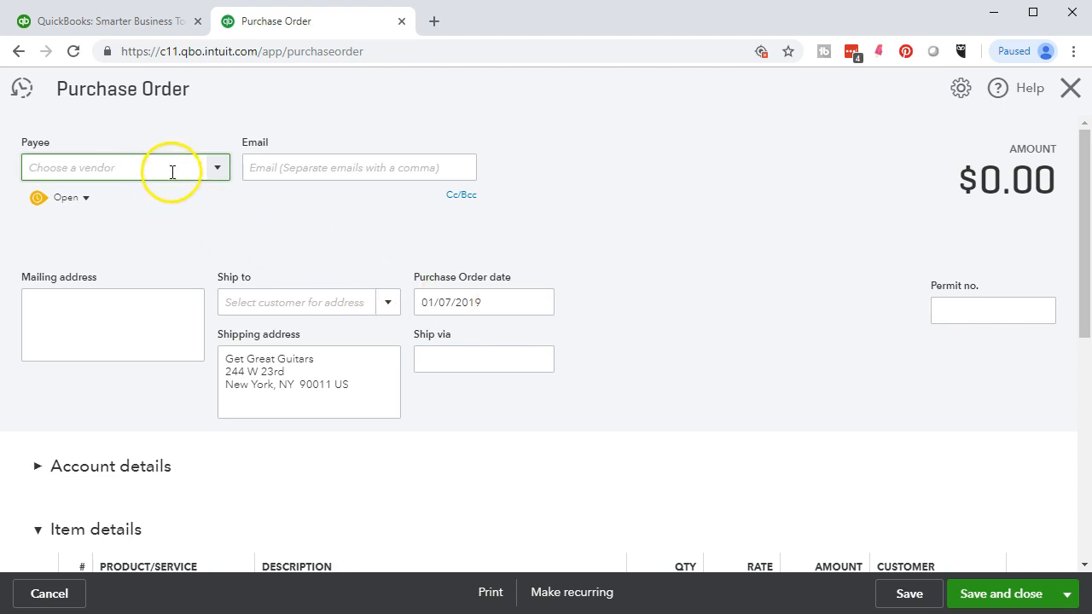
{"action": "left_click", "coordinate": [216, 177]}
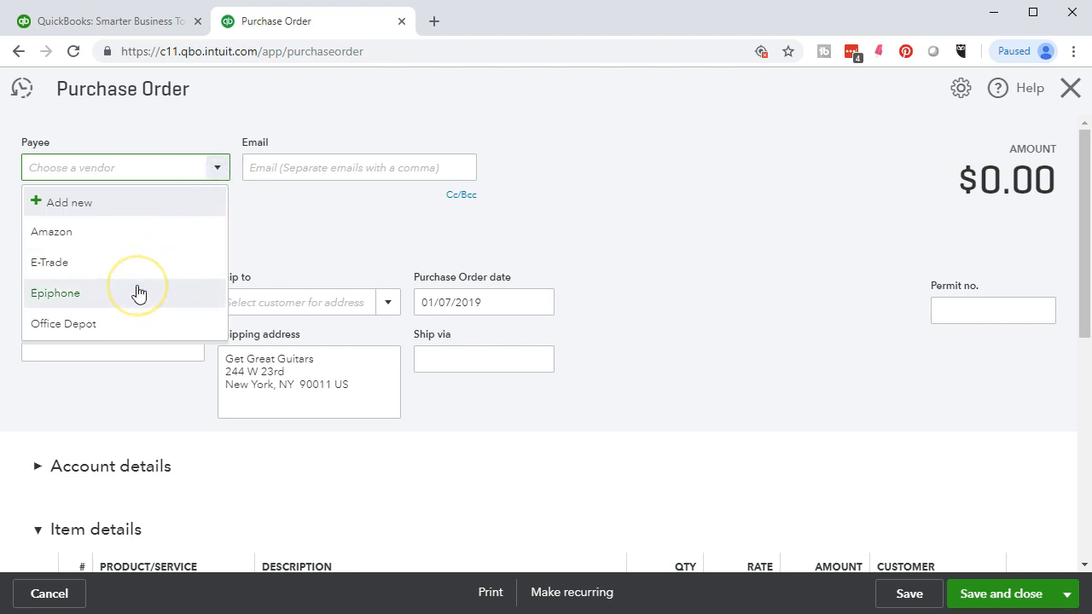
{"action": "left_click", "coordinate": [135, 159]}
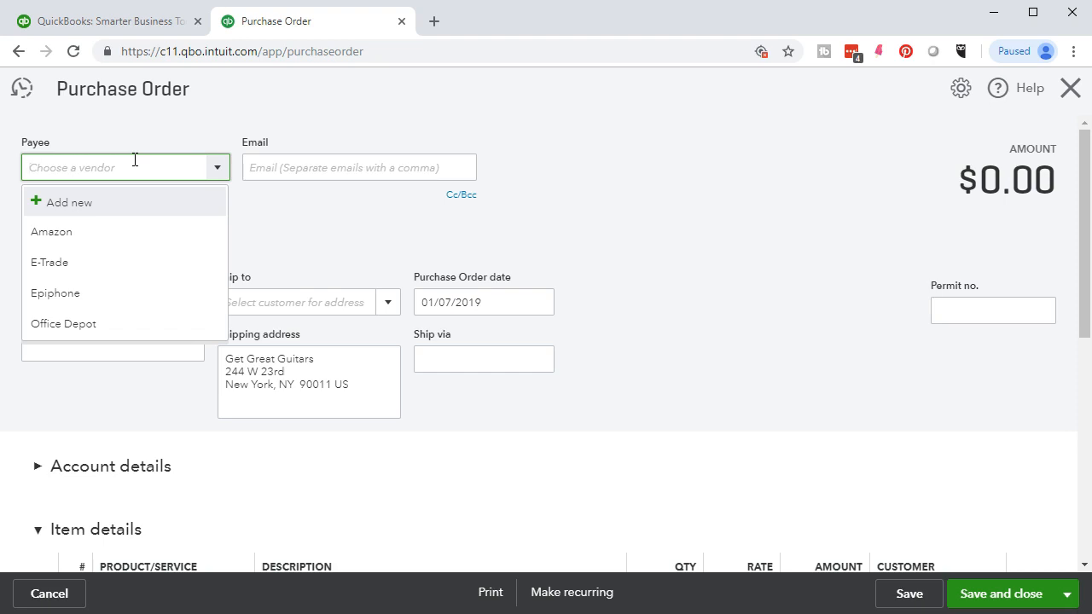
{"action": "type", "text": "Gibson"}
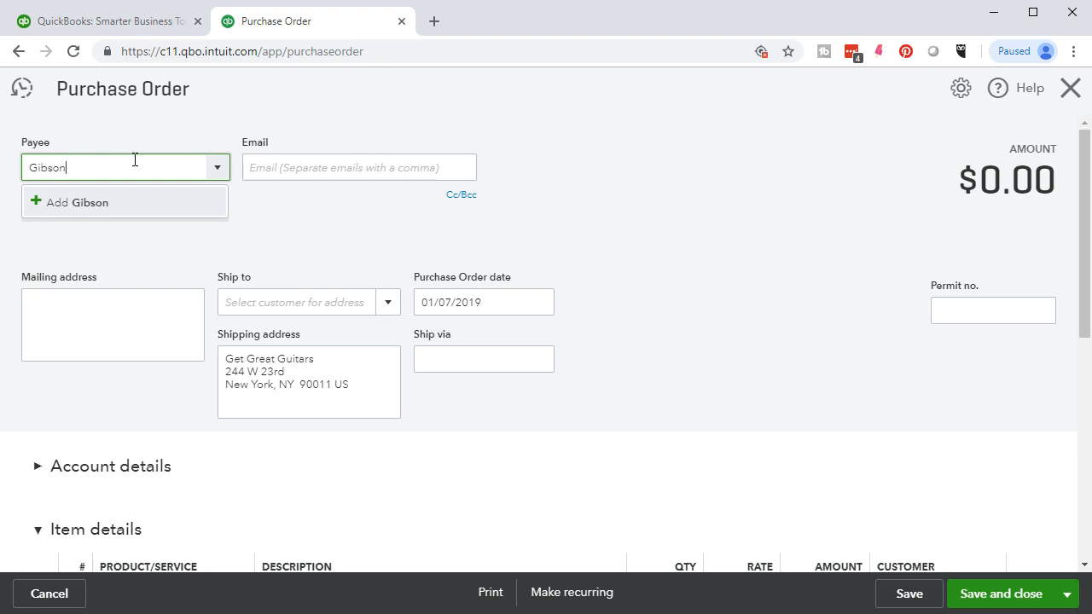
{"action": "left_click", "coordinate": [115, 198]}
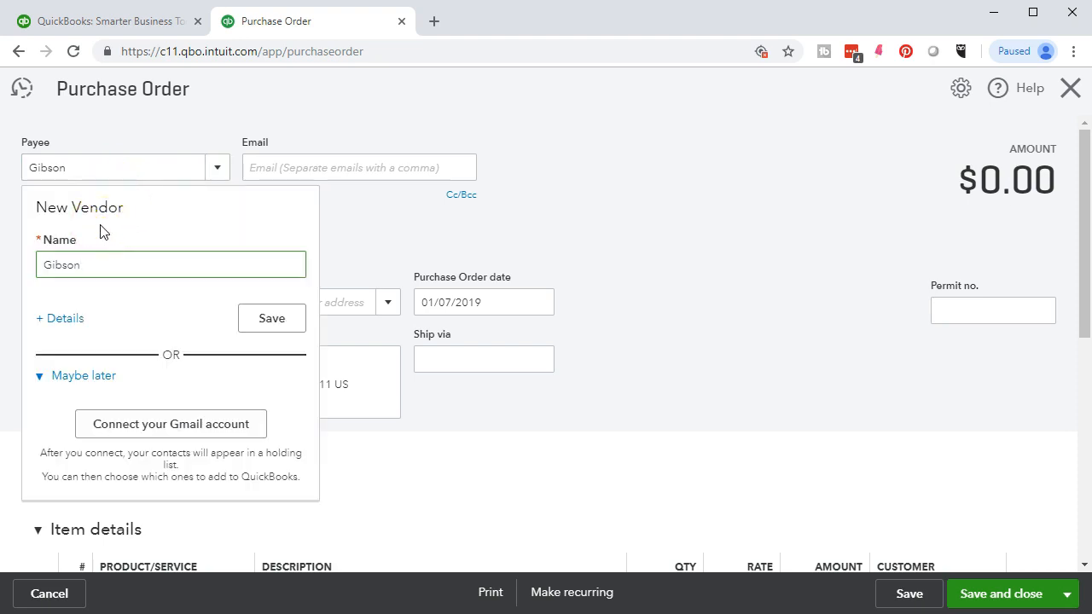
{"action": "left_click", "coordinate": [72, 331]}
{"action": "left_click", "coordinate": [512, 337]}
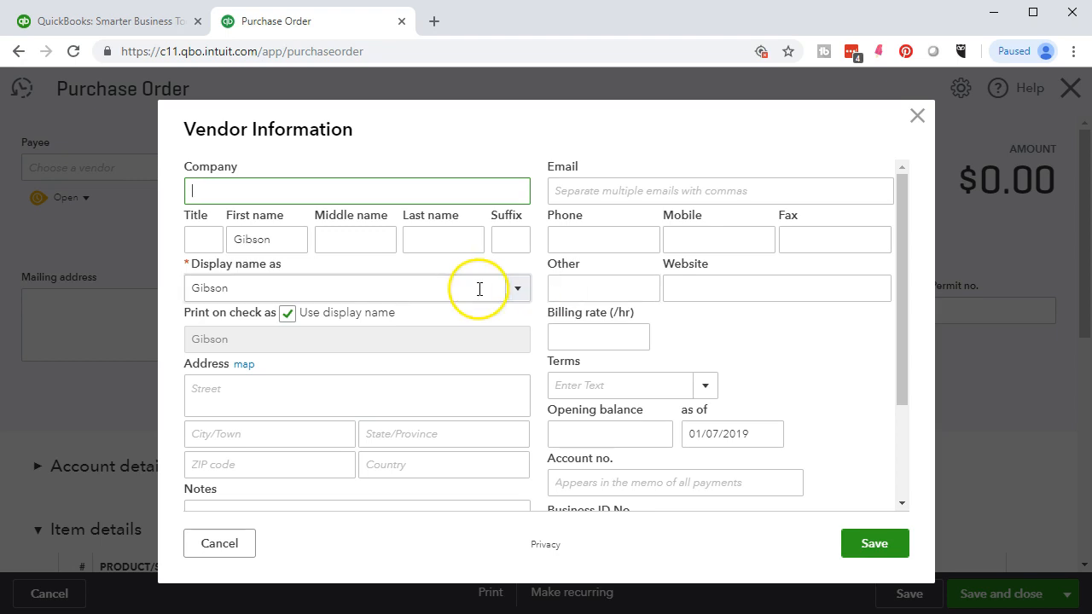
{"action": "left_click", "coordinate": [917, 116]}
Step: Add Gibson as a new vendor and use it as the purchase order's payee
{"action": "left_click", "coordinate": [86, 173]}
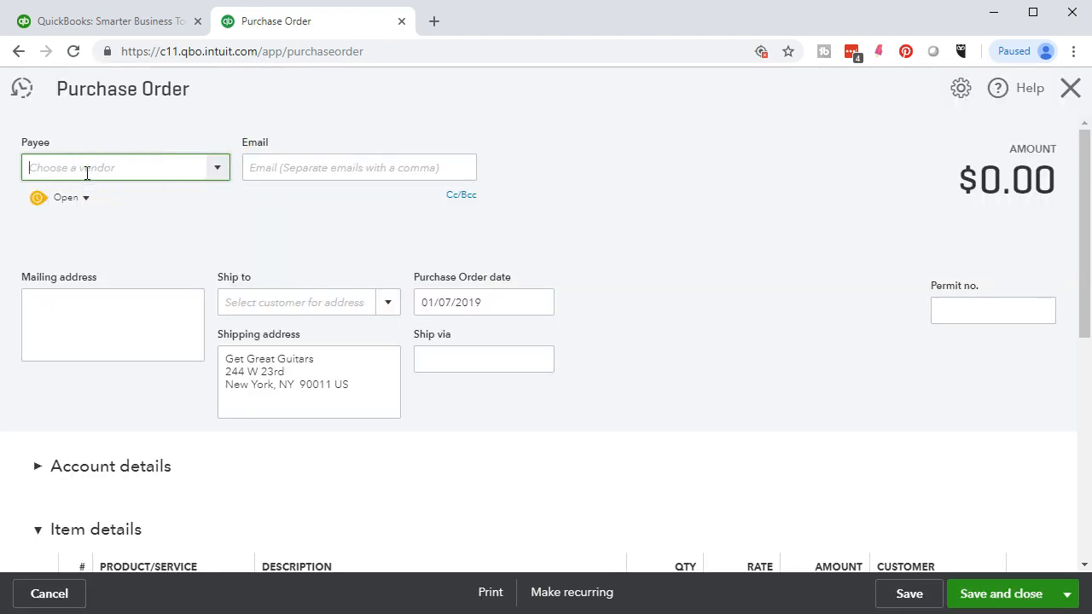
{"action": "type", "text": "Gibson"}
{"action": "key", "text": "Return"}
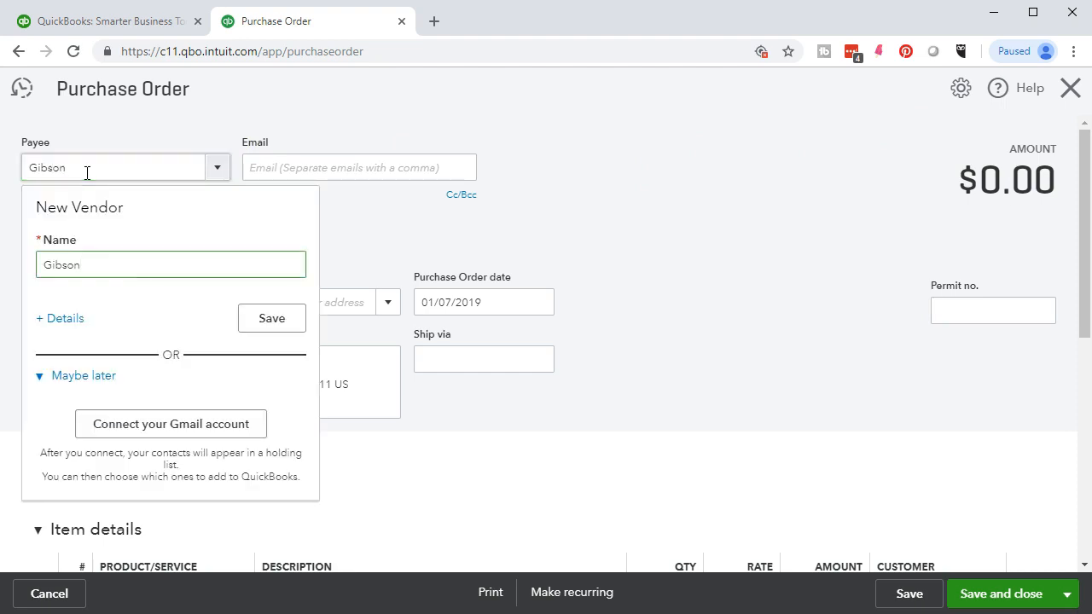
{"action": "left_click", "coordinate": [272, 322]}
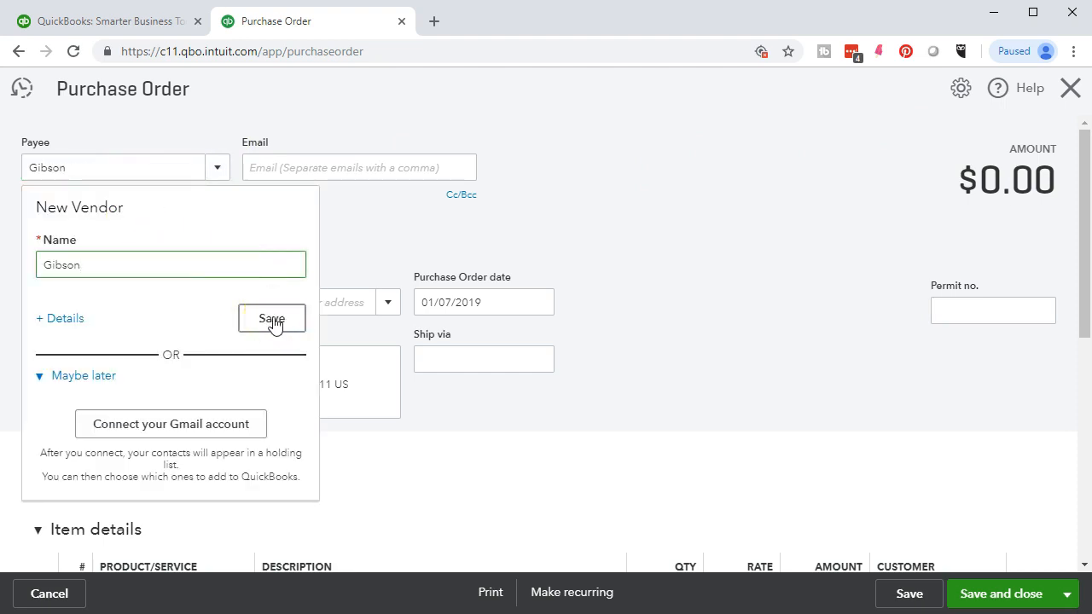
{"action": "left_click", "coordinate": [273, 321]}
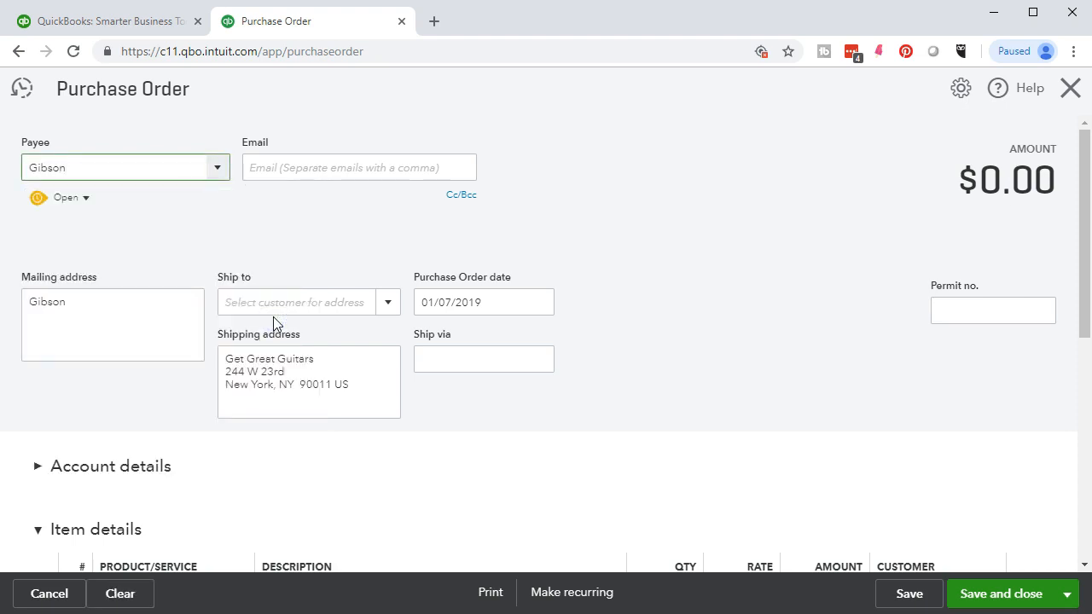
Step: Set the purchase order date to 01/12/2019
{"action": "key", "text": "Tab"}
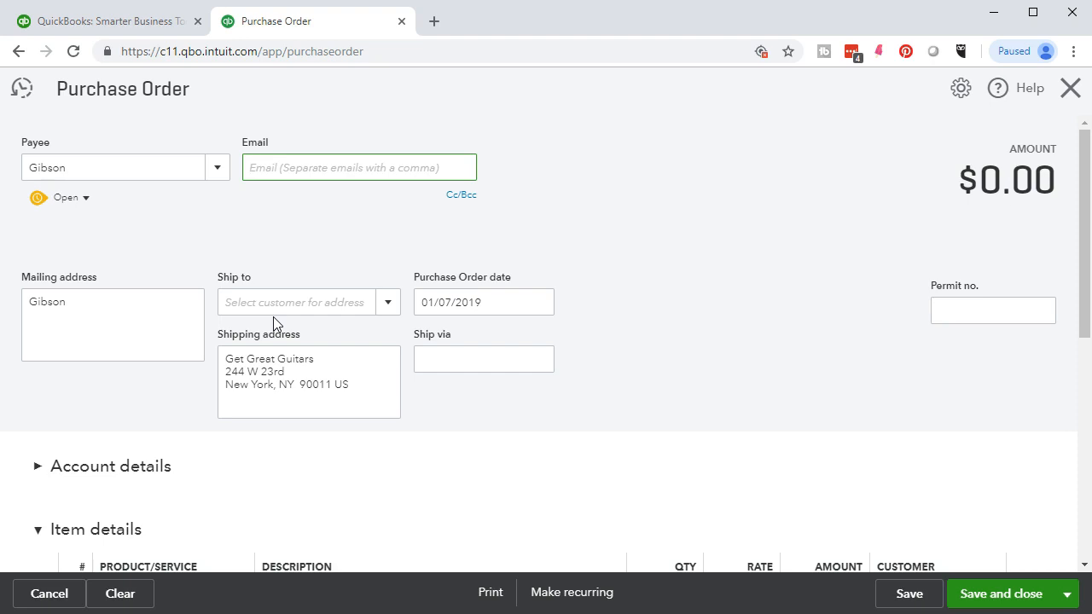
{"action": "key", "text": "Tab"}
{"action": "key", "text": "Tab"}
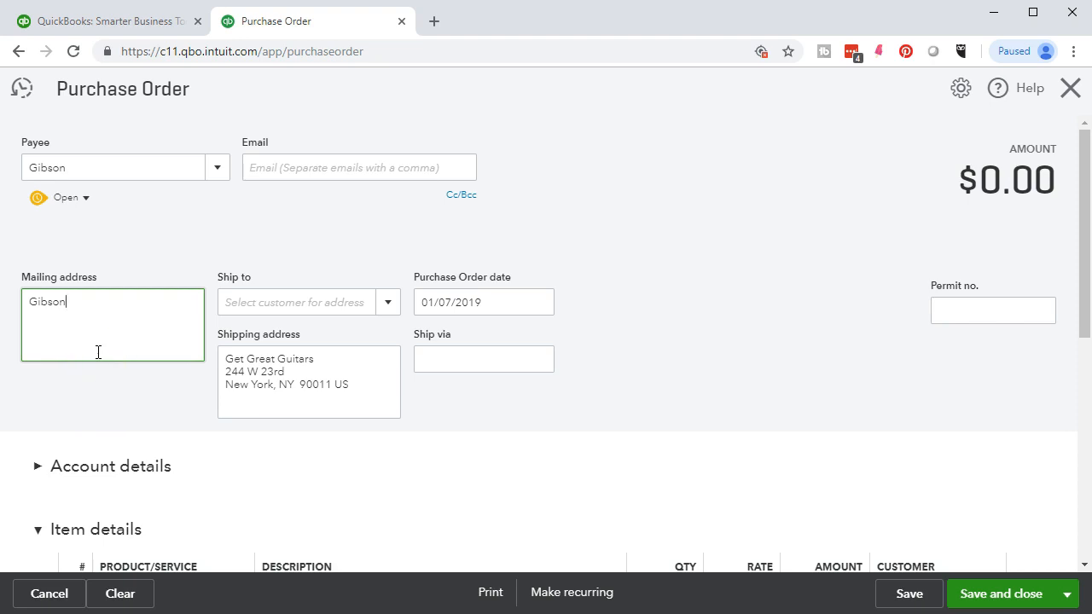
{"action": "left_click", "coordinate": [246, 398]}
{"action": "left_click", "coordinate": [269, 382]}
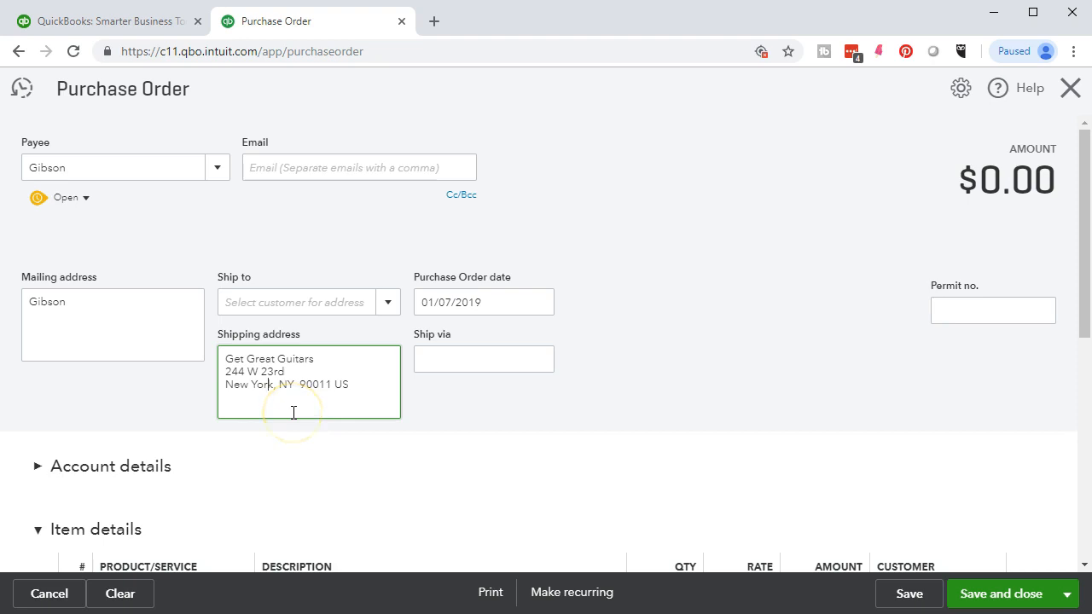
{"action": "left_click", "coordinate": [495, 302]}
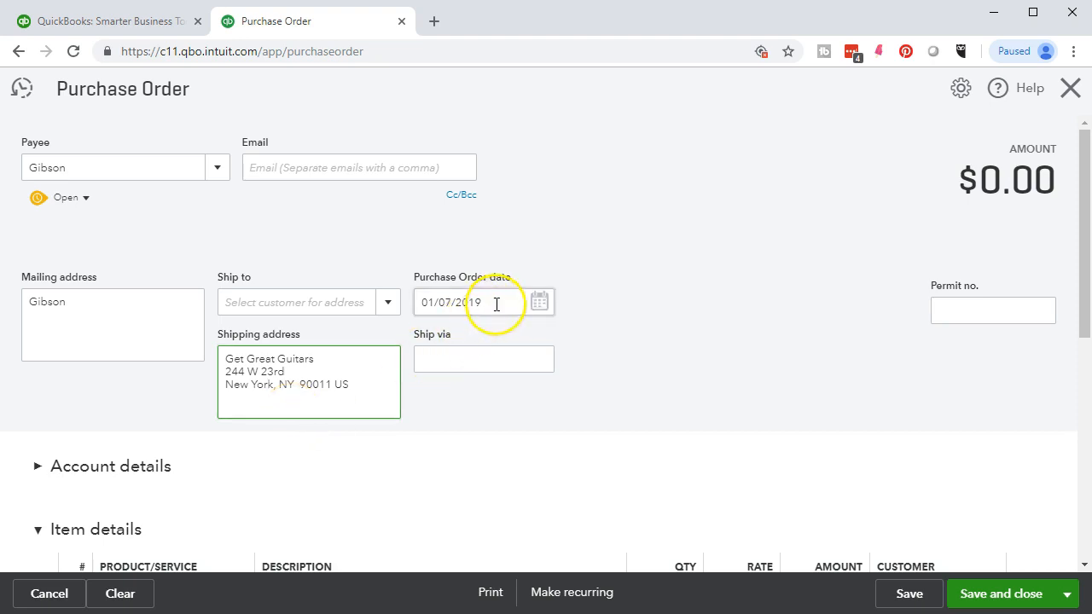
{"action": "left_click", "coordinate": [759, 398]}
{"action": "type", "text": "++++"}
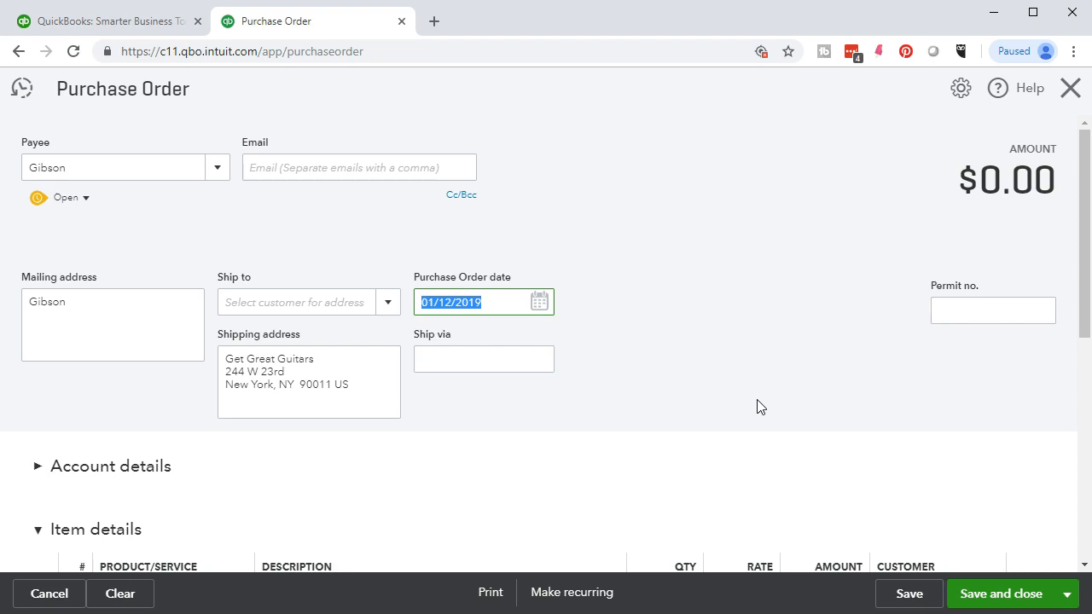
{"action": "left_click", "coordinate": [759, 406]}
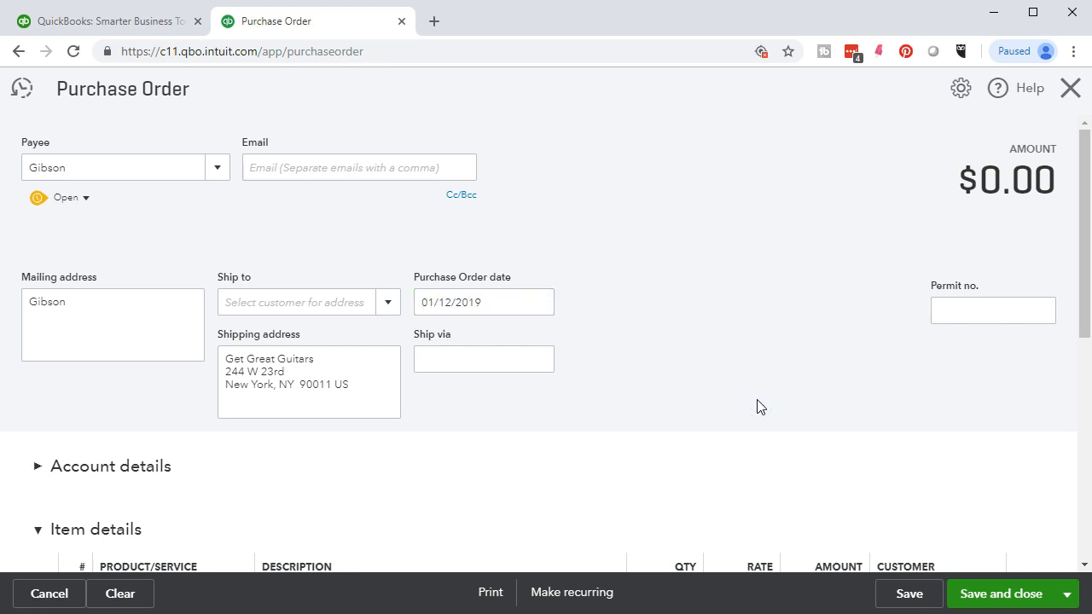
Step: Start a new product named GSB from the first item line and choose Inventory as its type
{"action": "scroll", "coordinate": [759, 406], "scroll_direction": "down", "scroll_amount": 1}
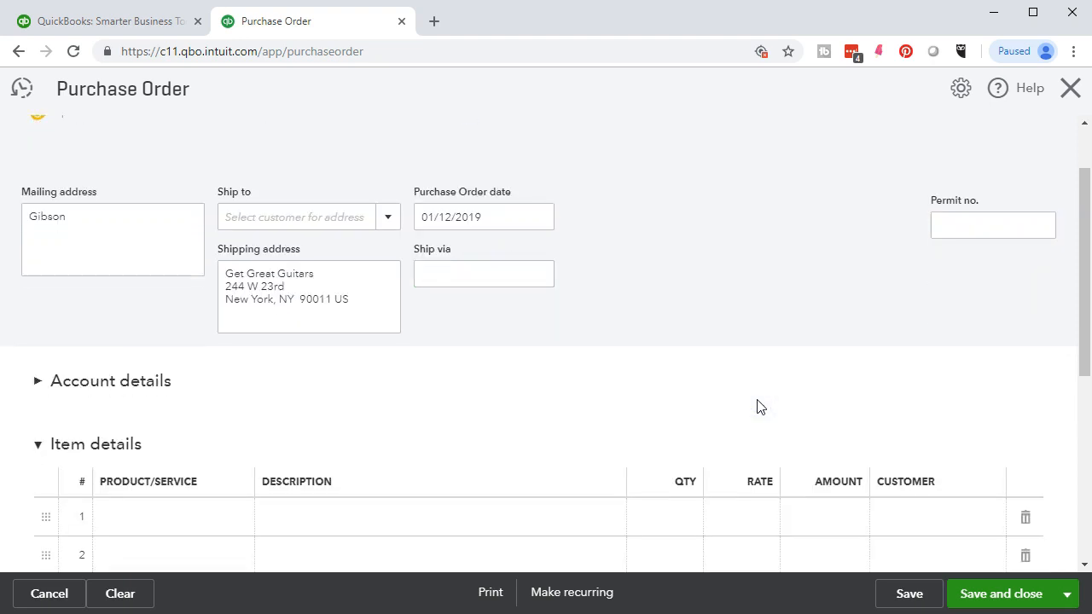
{"action": "scroll", "coordinate": [757, 406], "scroll_direction": "down", "scroll_amount": 1}
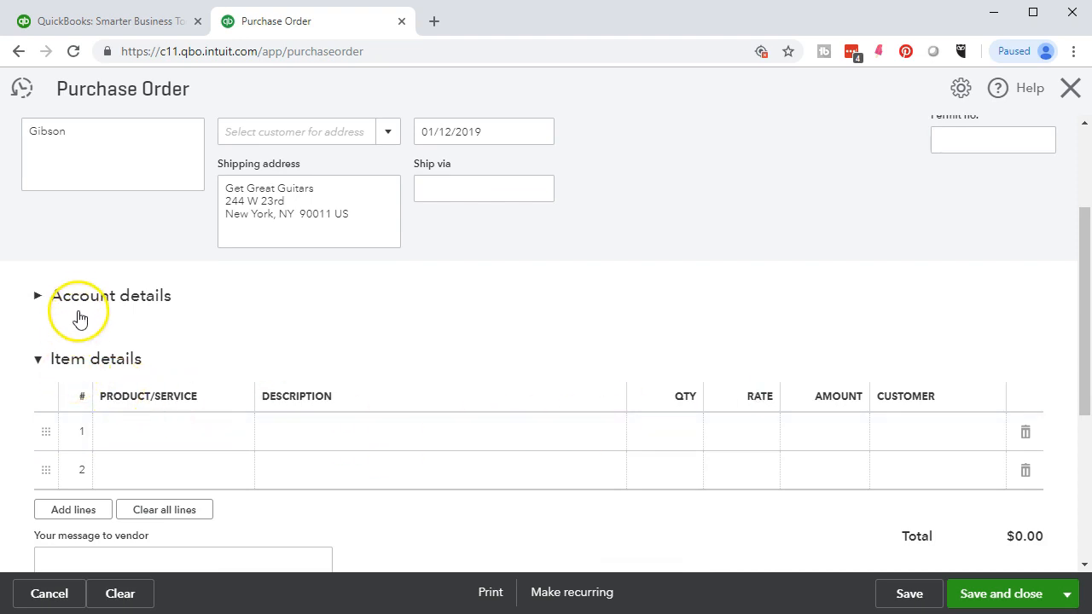
{"action": "scroll", "coordinate": [74, 328], "scroll_direction": "down", "scroll_amount": 1}
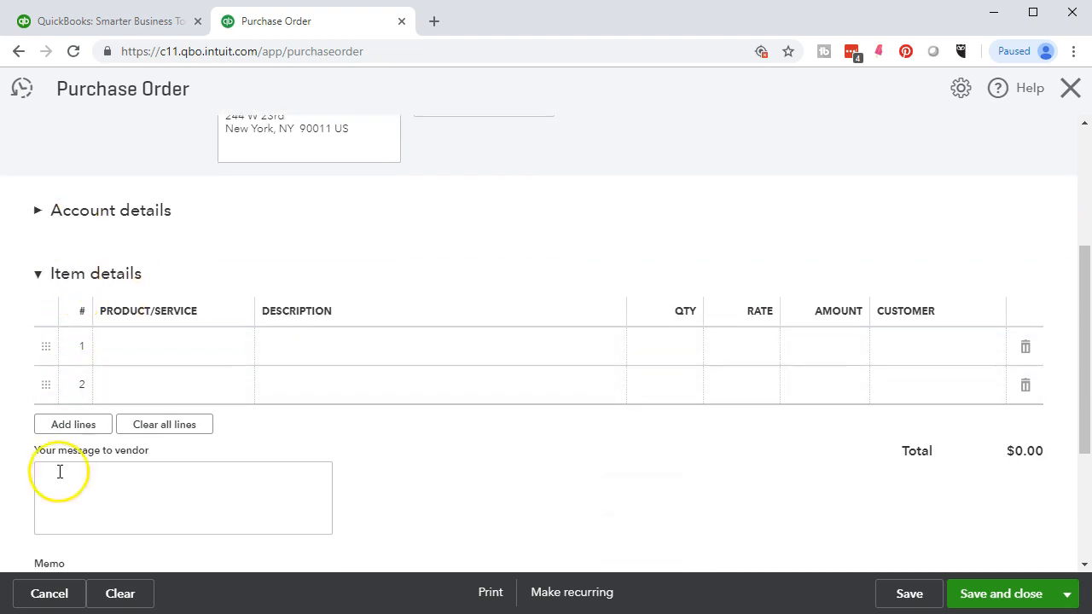
{"action": "left_click", "coordinate": [133, 347]}
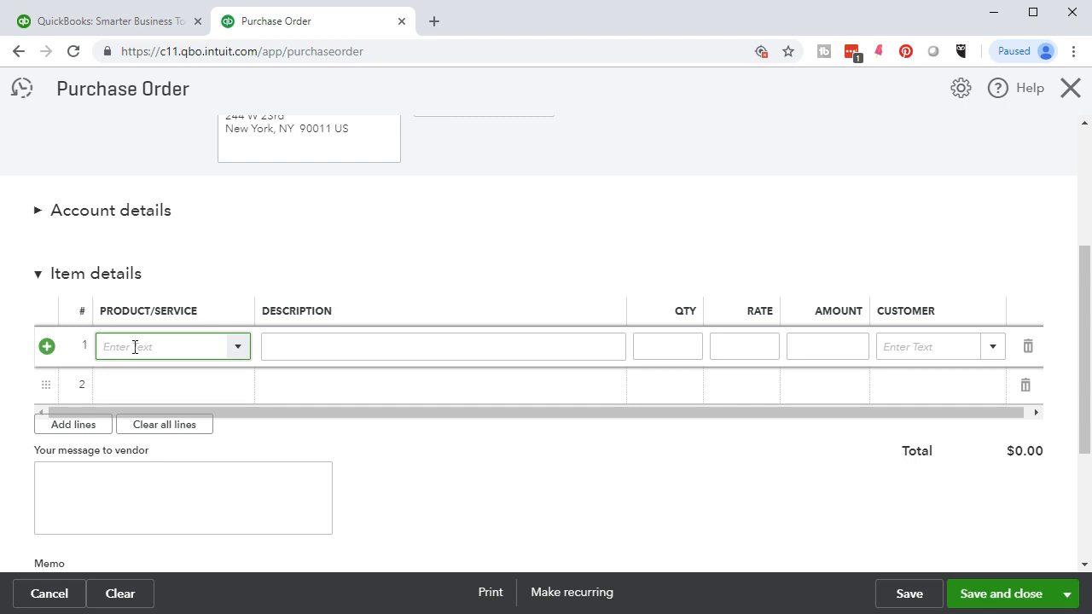
{"action": "type", "text": "GSB"}
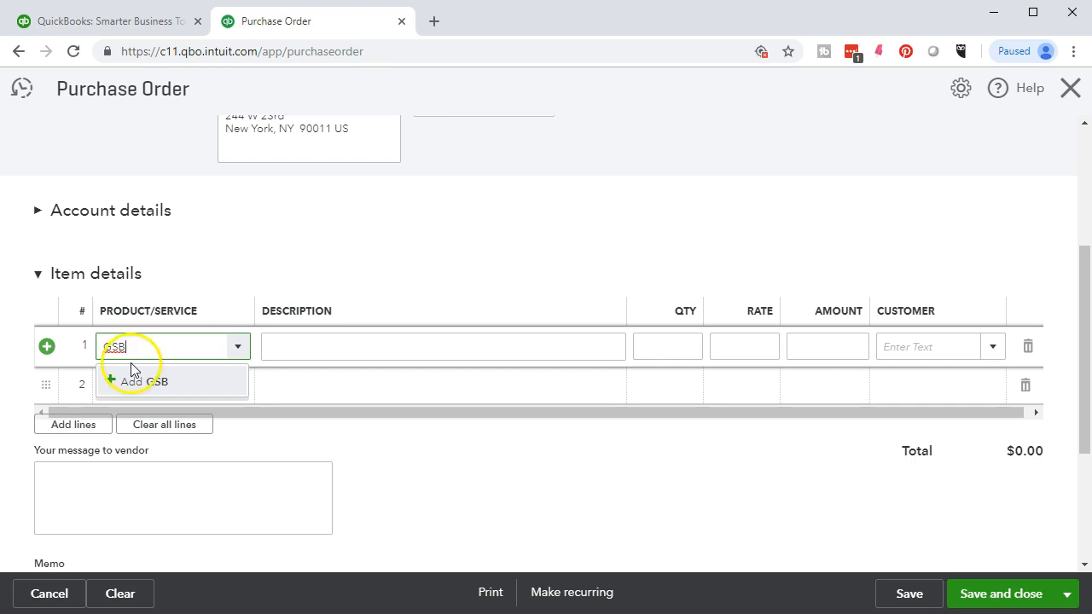
{"action": "left_click", "coordinate": [130, 386]}
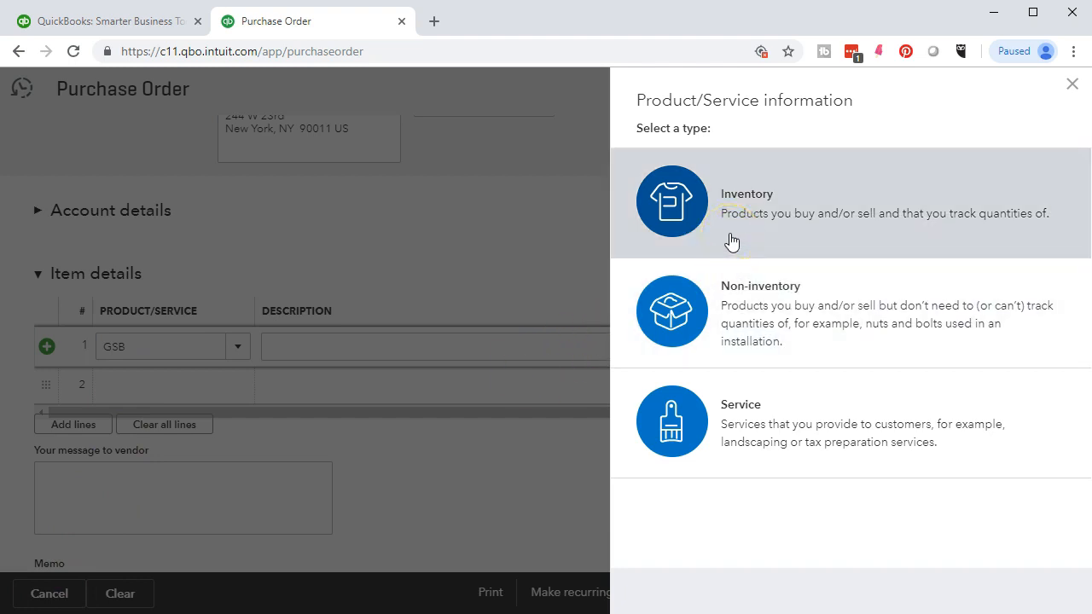
{"action": "left_click", "coordinate": [721, 205]}
{"action": "left_click", "coordinate": [699, 240]}
Step: Examine the GSB product's initial quantity, as-of date and reorder point fields and its available inventory asset accounts
{"action": "scroll", "coordinate": [702, 261], "scroll_direction": "down", "scroll_amount": 1}
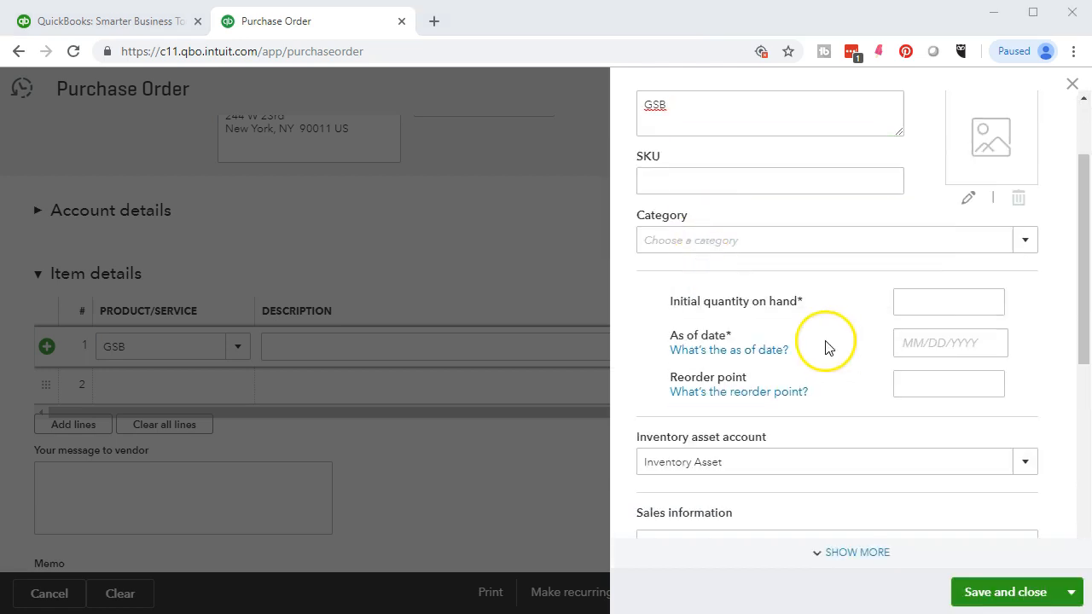
{"action": "scroll", "coordinate": [640, 317], "scroll_direction": "down", "scroll_amount": 1}
{"action": "left_click", "coordinate": [643, 287]}
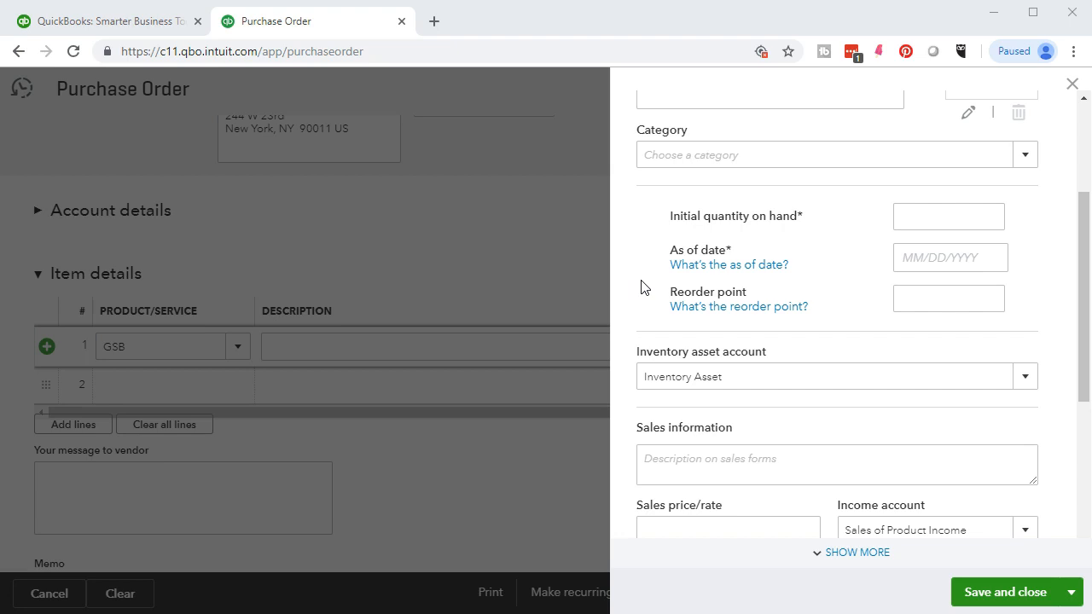
{"action": "scroll", "coordinate": [641, 288], "scroll_direction": "down", "scroll_amount": 1}
{"action": "left_click", "coordinate": [641, 316]}
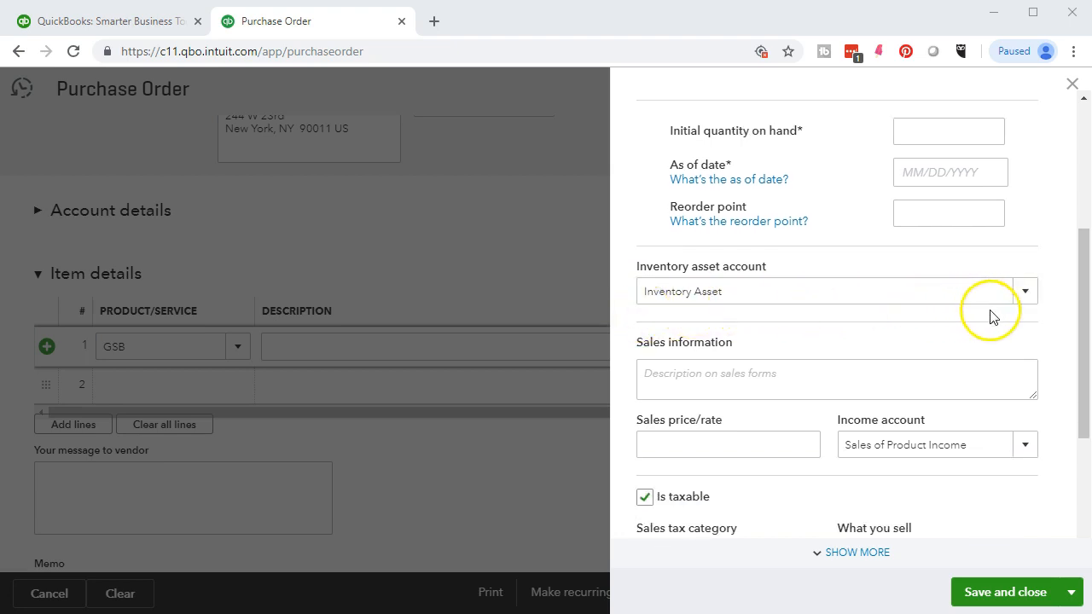
{"action": "left_click", "coordinate": [1024, 292]}
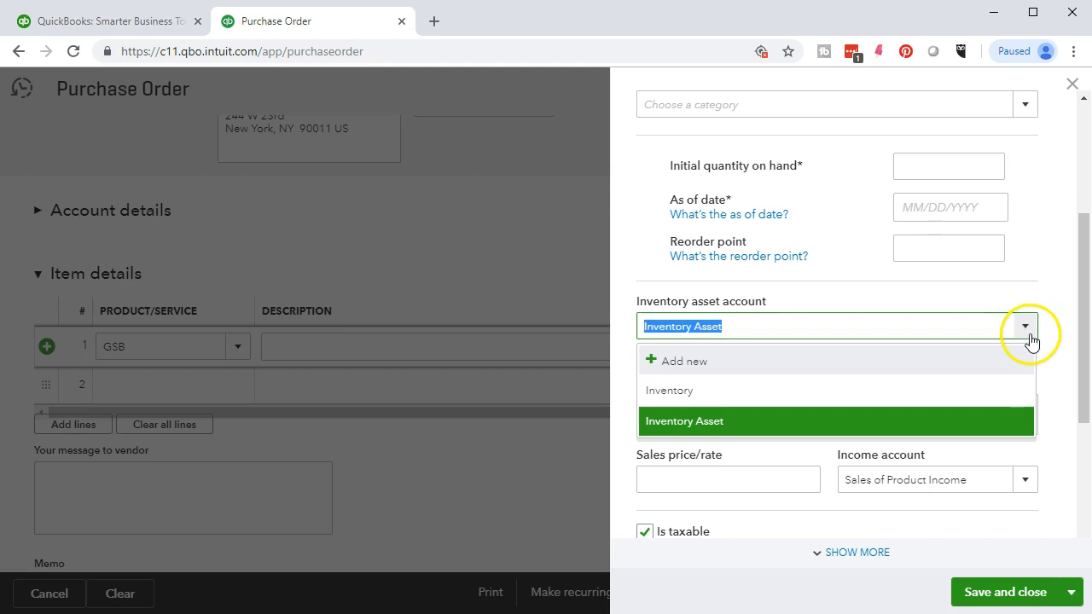
{"action": "left_click", "coordinate": [1028, 333]}
Step: Enter "Gibson SG" as the product's sales description and set its sales price to 777.40
{"action": "scroll", "coordinate": [1028, 349], "scroll_direction": "down", "scroll_amount": 1}
{"action": "left_click", "coordinate": [716, 342]}
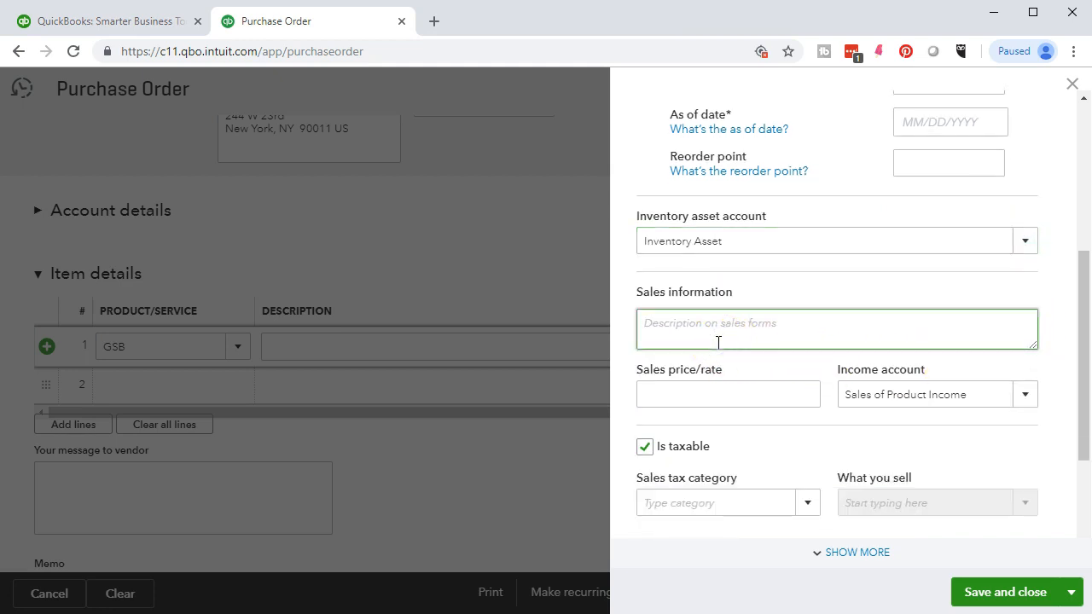
{"action": "type", "text": "Gibson SG"}
{"action": "left_click", "coordinate": [706, 390]}
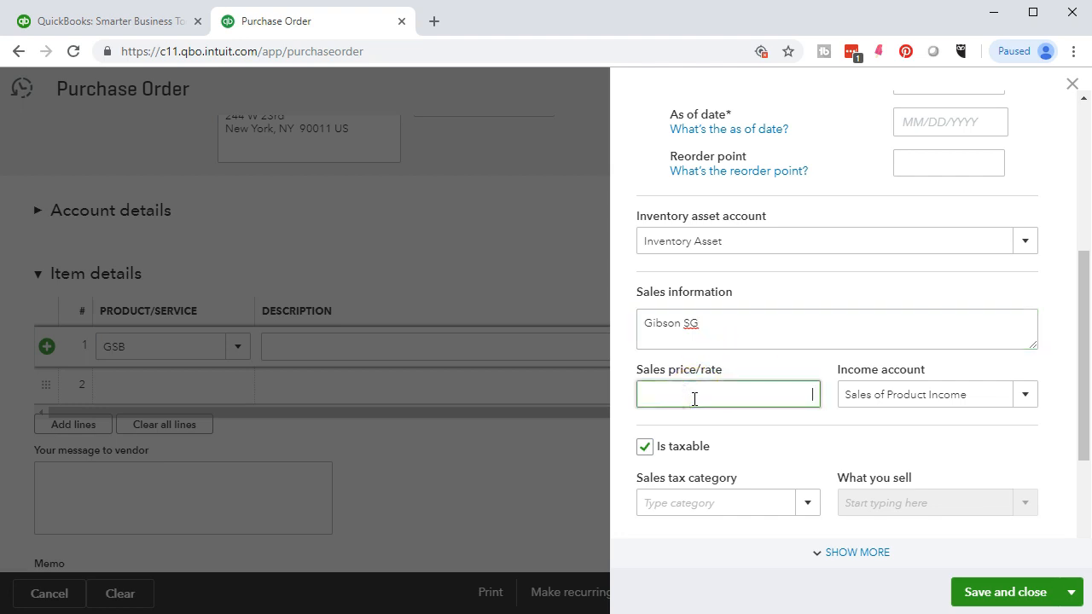
{"action": "type", "text": "777.40"}
{"action": "key", "text": "Tab"}
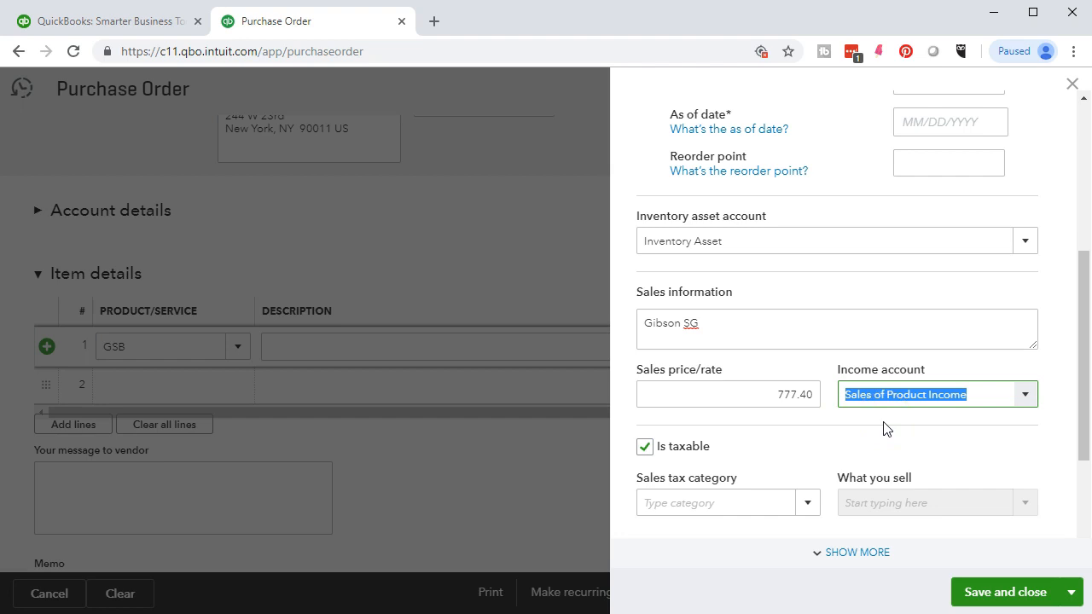
Step: Set the GSB product's income account to Sales
{"action": "scroll", "coordinate": [887, 429], "scroll_direction": "down", "scroll_amount": 1}
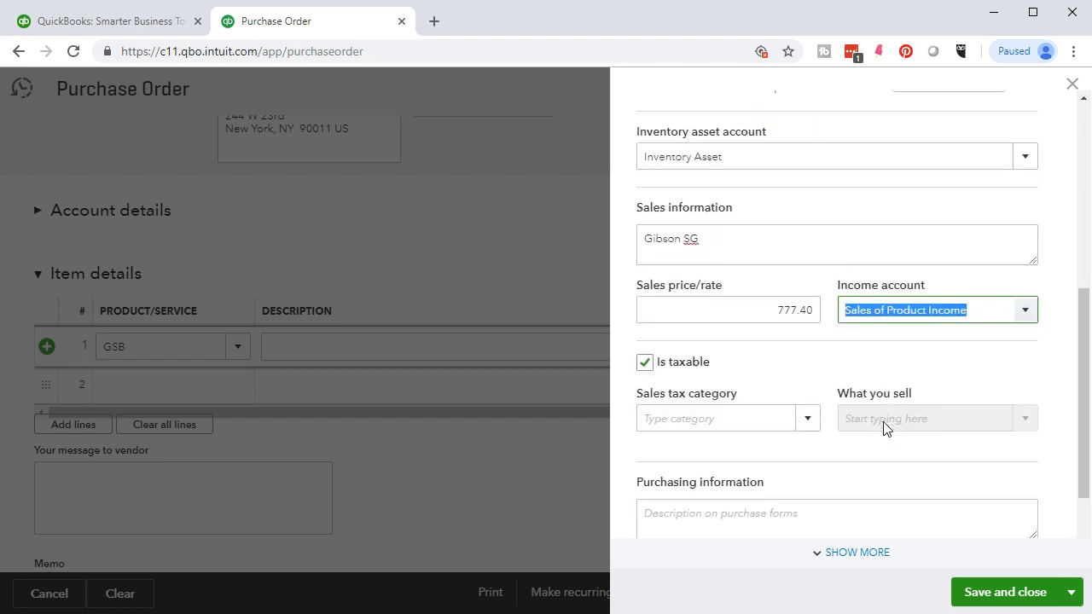
{"action": "left_click", "coordinate": [1026, 310]}
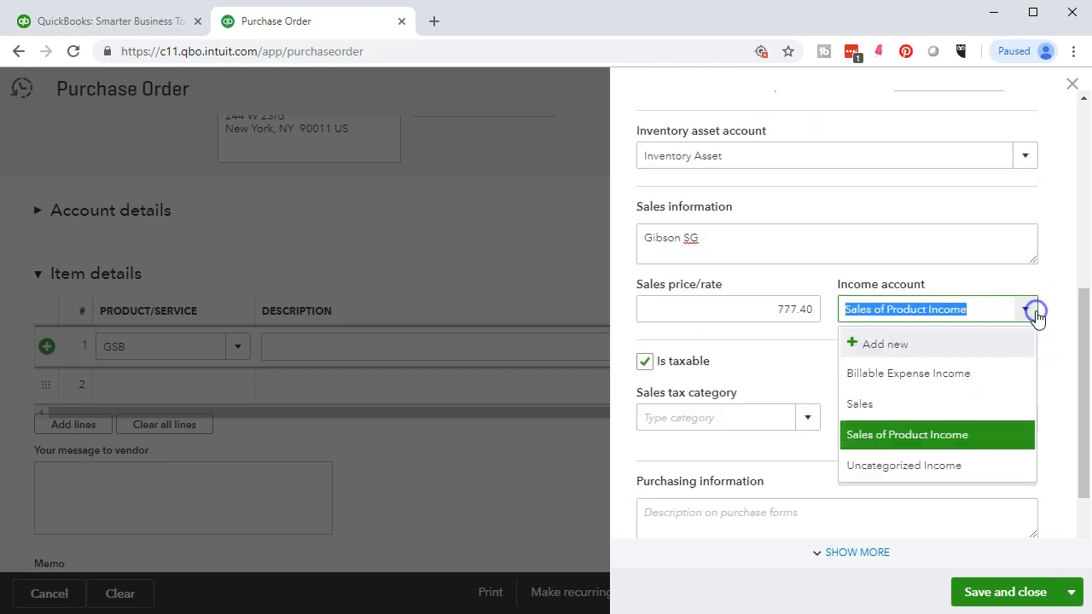
{"action": "left_click", "coordinate": [884, 413]}
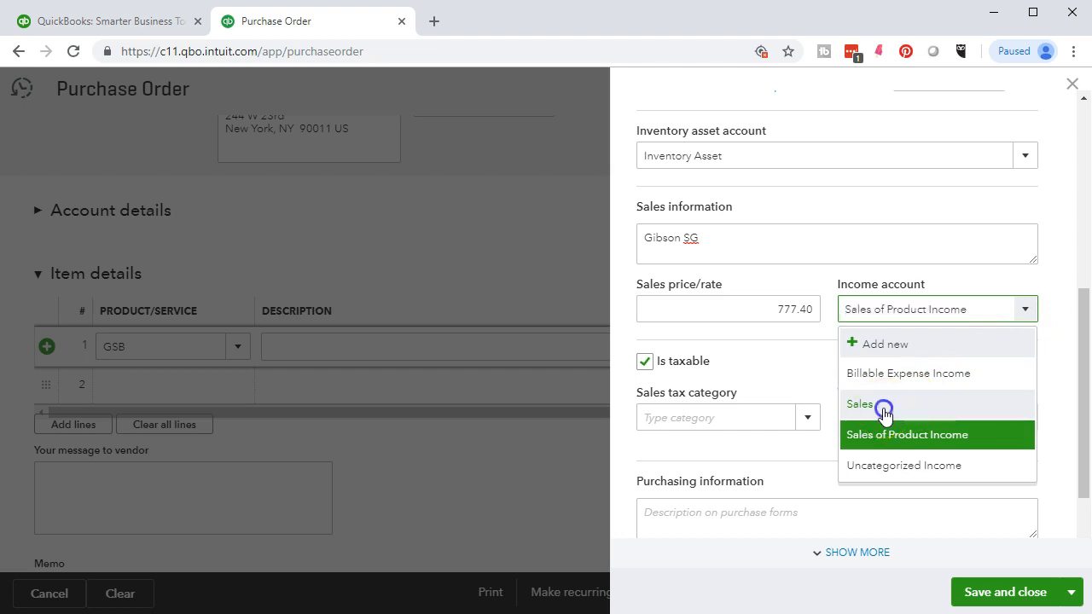
{"action": "left_click", "coordinate": [1026, 309]}
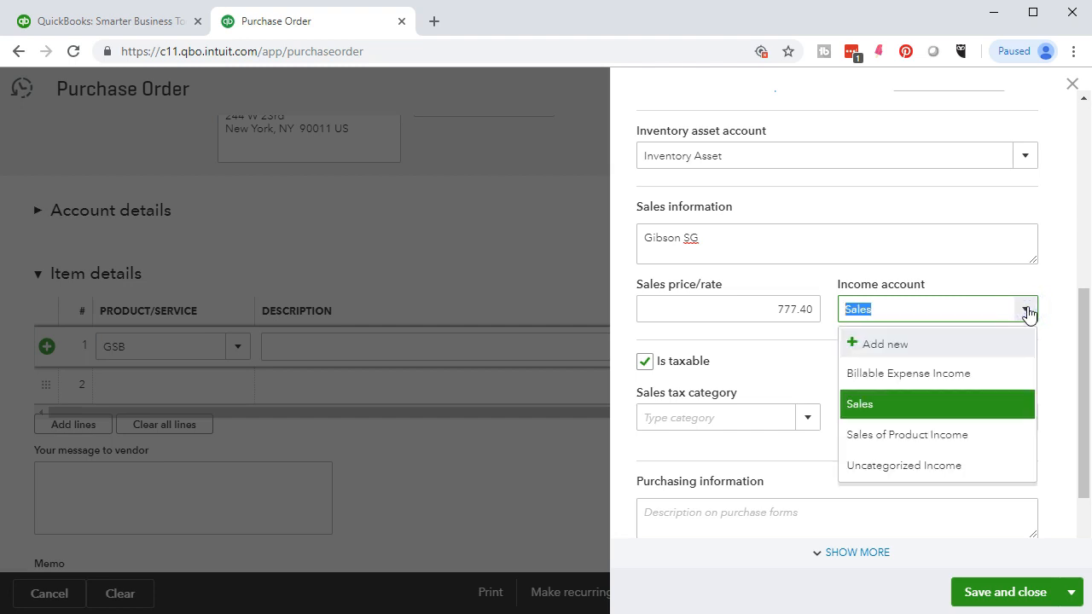
{"action": "left_click", "coordinate": [941, 406]}
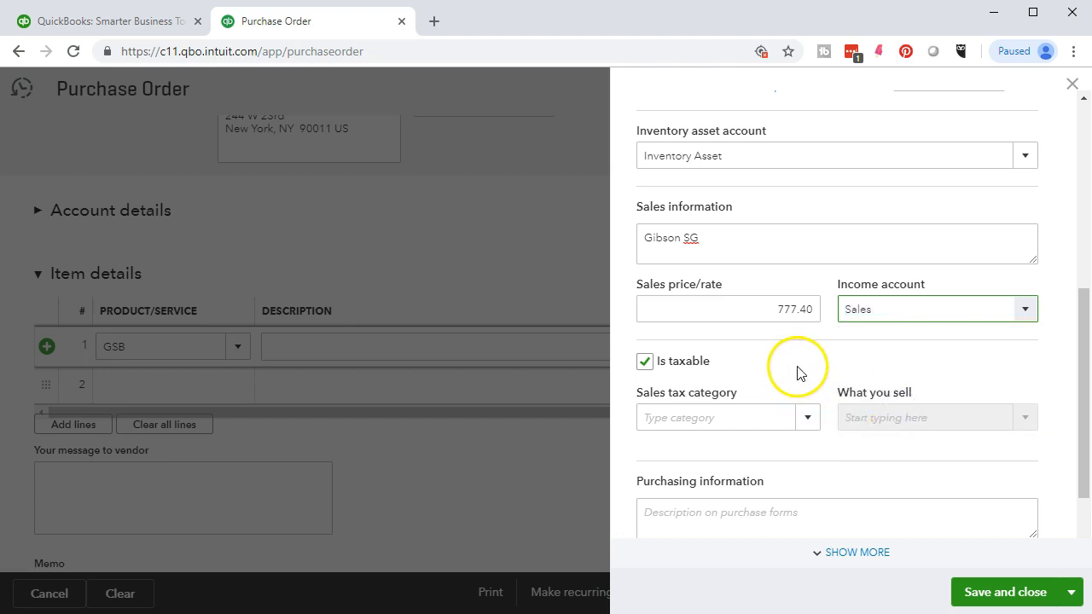
{"action": "left_click", "coordinate": [823, 348]}
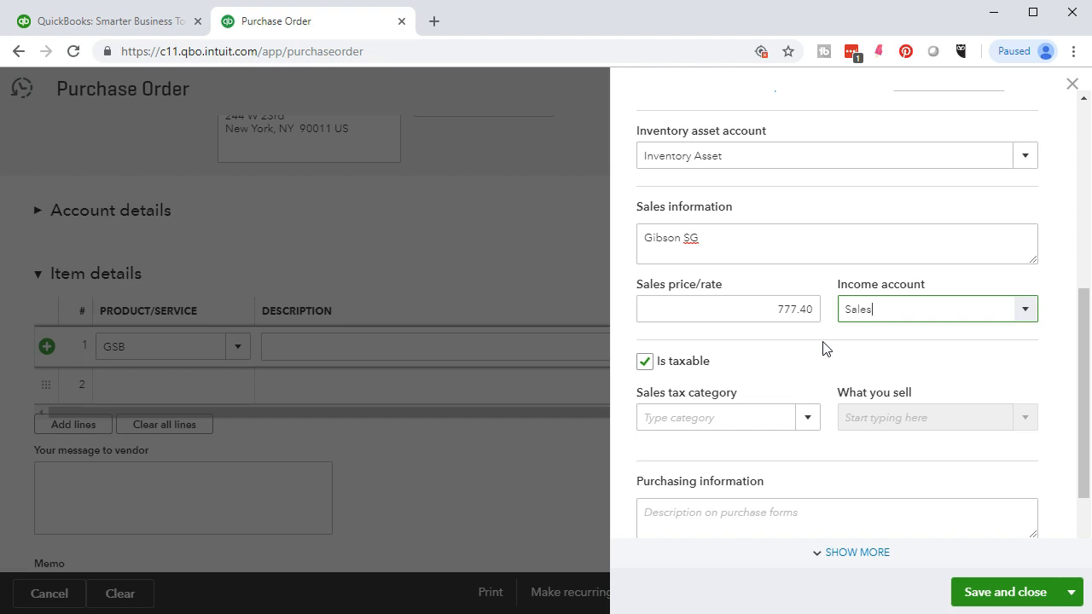
{"action": "left_click", "coordinate": [806, 339]}
{"action": "scroll", "coordinate": [808, 345], "scroll_direction": "down", "scroll_amount": 1}
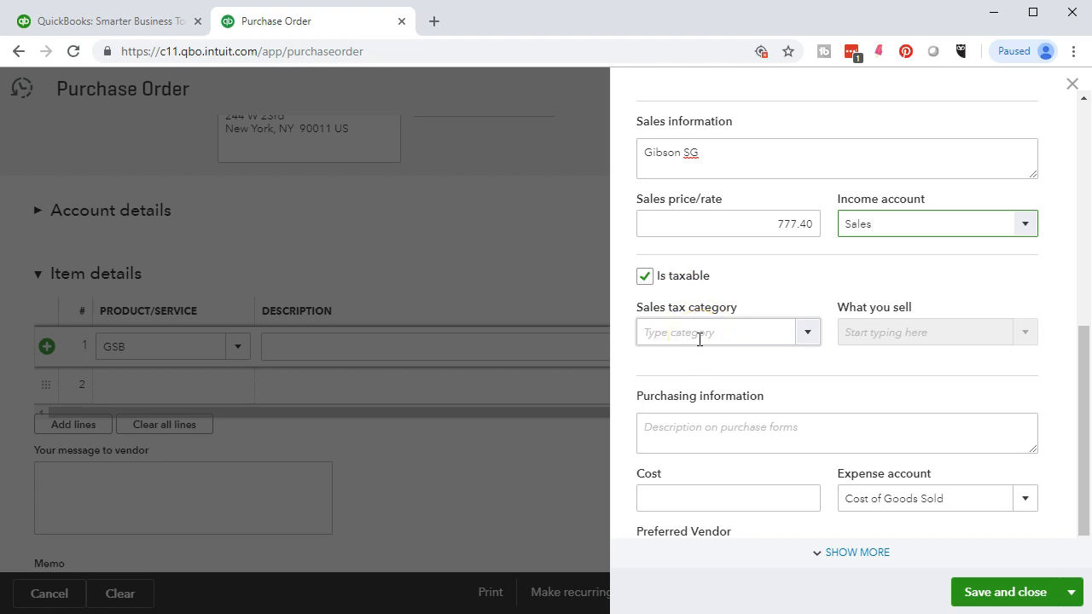
Step: Set the GSB product's sales tax category to Retail, sold as Taxable Retail Items
{"action": "left_click", "coordinate": [699, 339]}
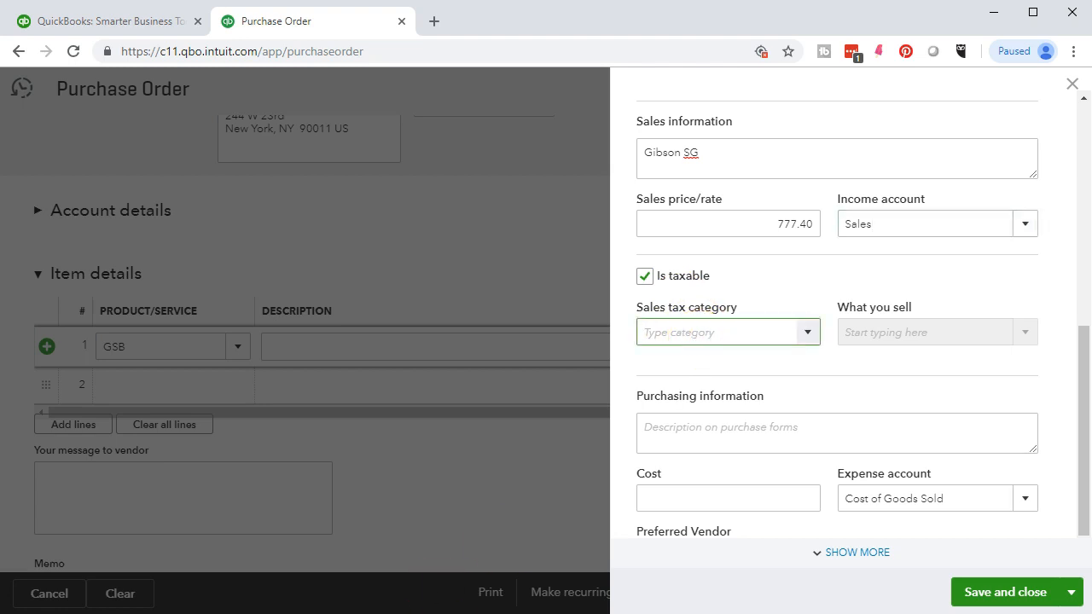
{"action": "left_click", "coordinate": [655, 361]}
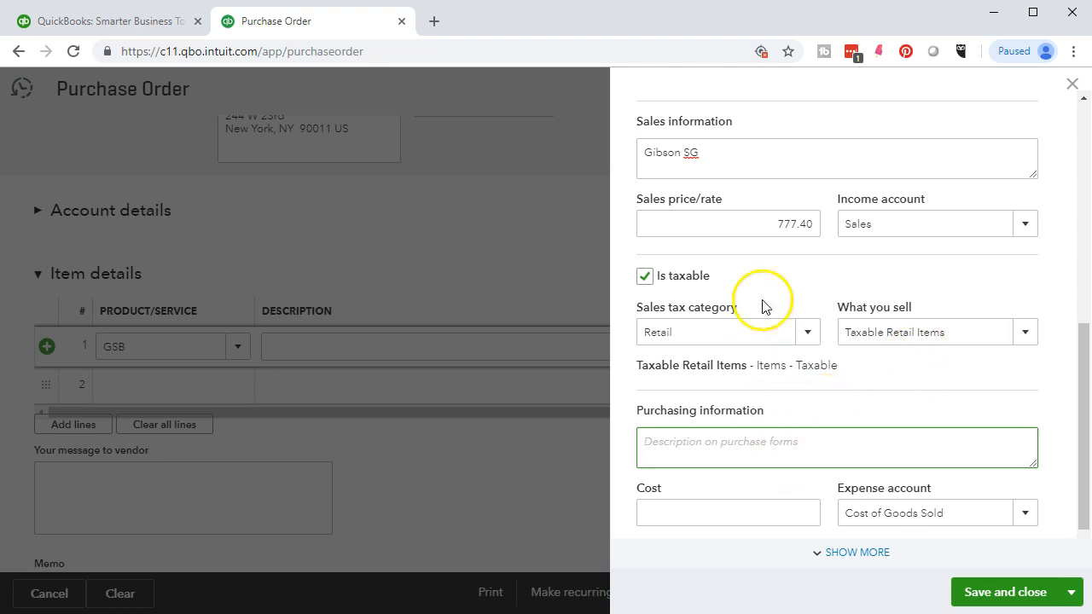
Step: Copy the sales description "Gibson SG" into the GSB product's purchasing description
{"action": "left_click", "coordinate": [691, 154]}
{"action": "left_click_drag", "start_coordinate": [691, 154], "coordinate": [642, 160]}
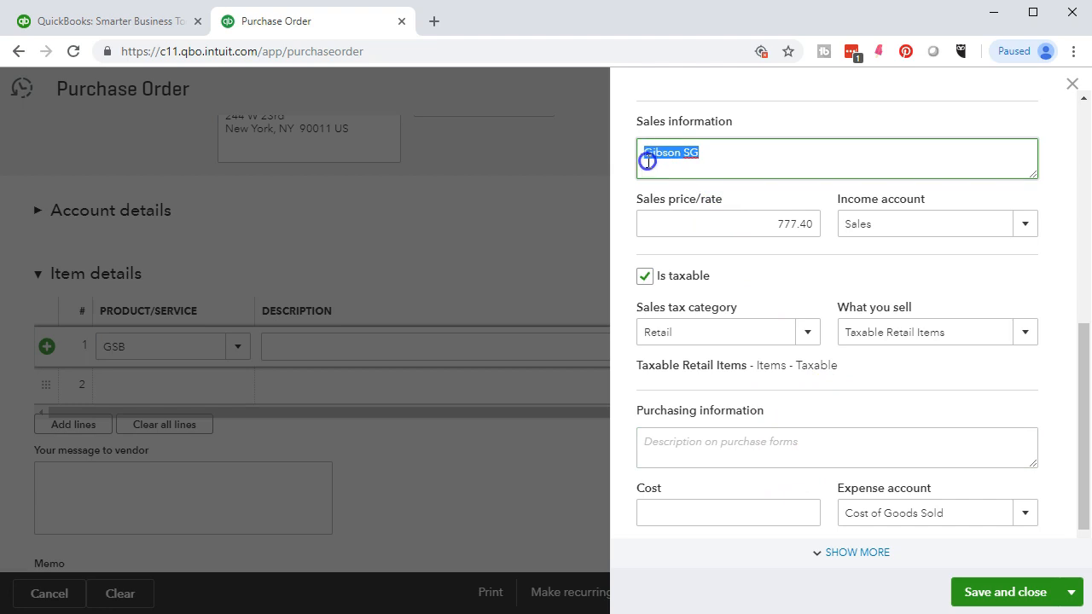
{"action": "right_click", "coordinate": [652, 154]}
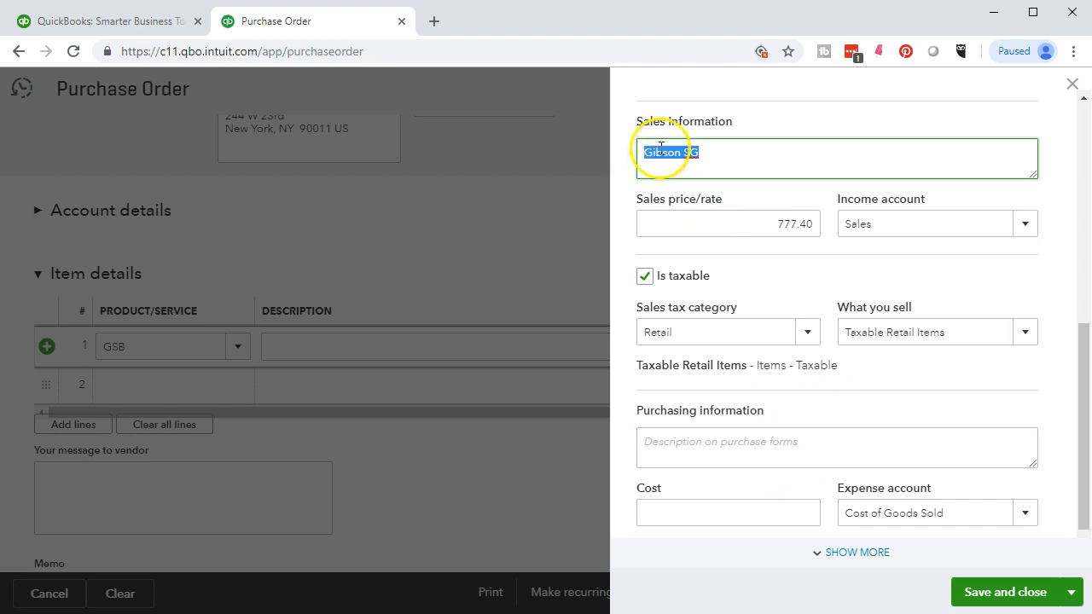
{"action": "left_click", "coordinate": [695, 210]}
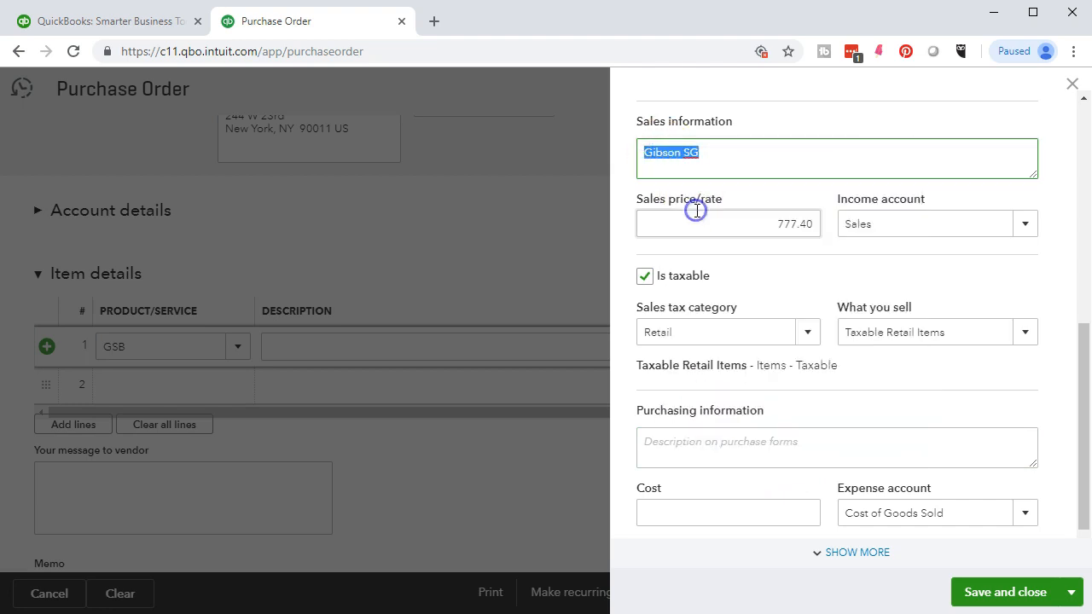
{"action": "left_click", "coordinate": [691, 454]}
{"action": "key", "text": "ctrl+v"}
{"action": "scroll", "coordinate": [694, 446], "scroll_direction": "down", "scroll_amount": 1}
Step: Set the GSB product's cost to 598 with Cost of Goods Sold as its expense account
{"action": "left_click", "coordinate": [698, 450]}
{"action": "left_click", "coordinate": [716, 440]}
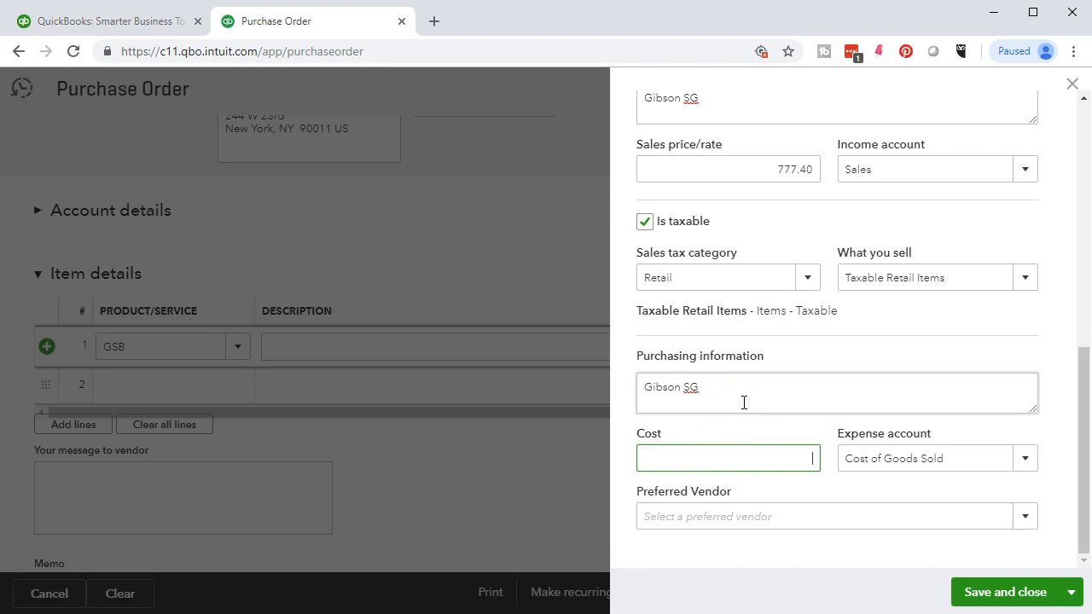
{"action": "type", "text": "598"}
{"action": "key", "text": "Tab"}
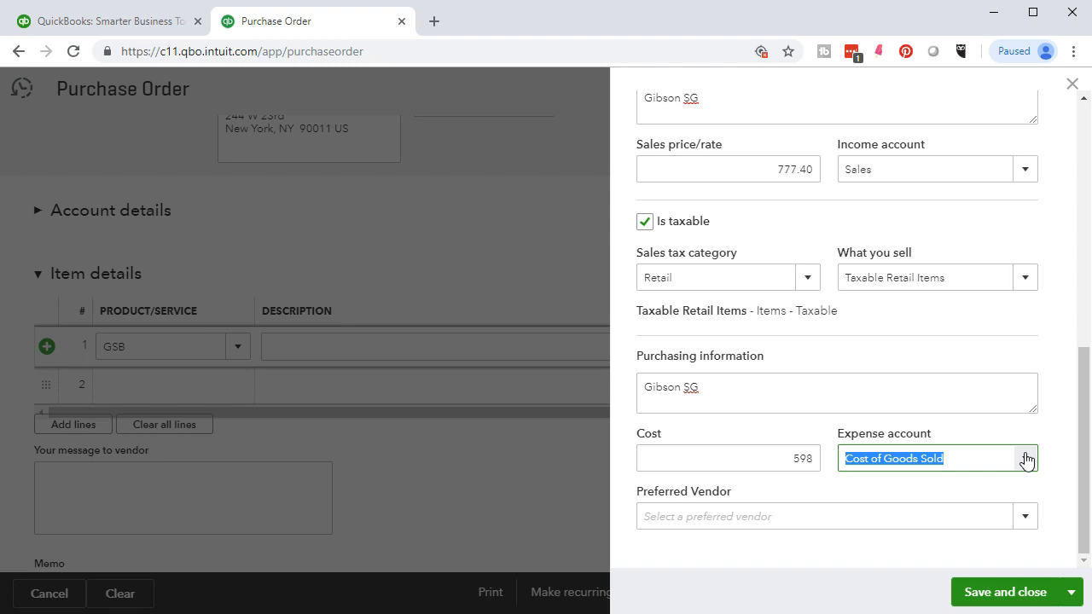
{"action": "left_click", "coordinate": [894, 575]}
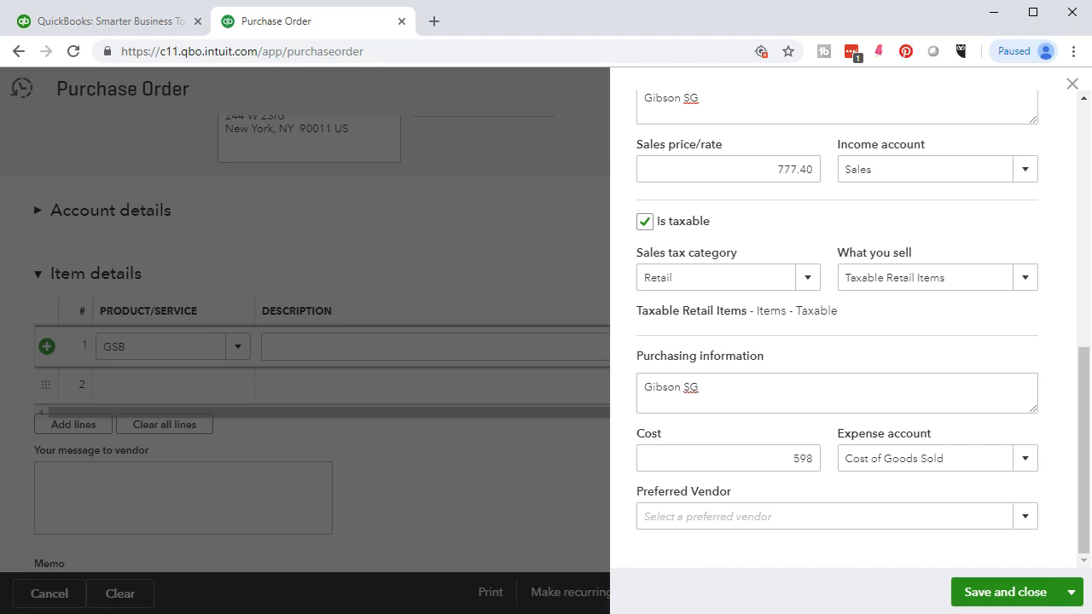
Step: Set Gibson as the GSB product's preferred vendor
{"action": "left_click", "coordinate": [1023, 517]}
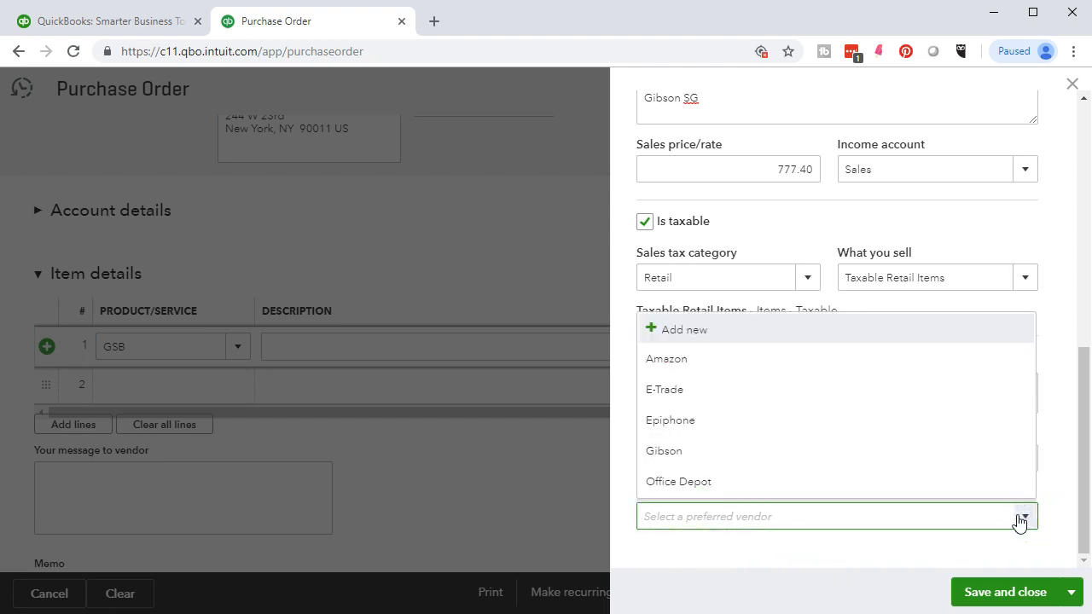
{"action": "left_click", "coordinate": [863, 458]}
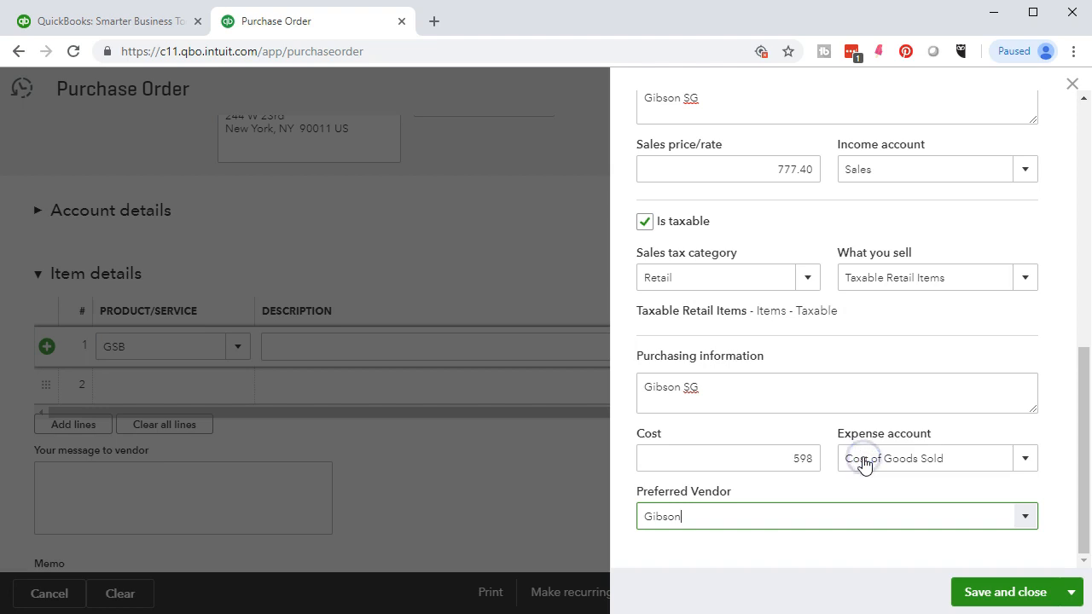
{"action": "left_click", "coordinate": [790, 577]}
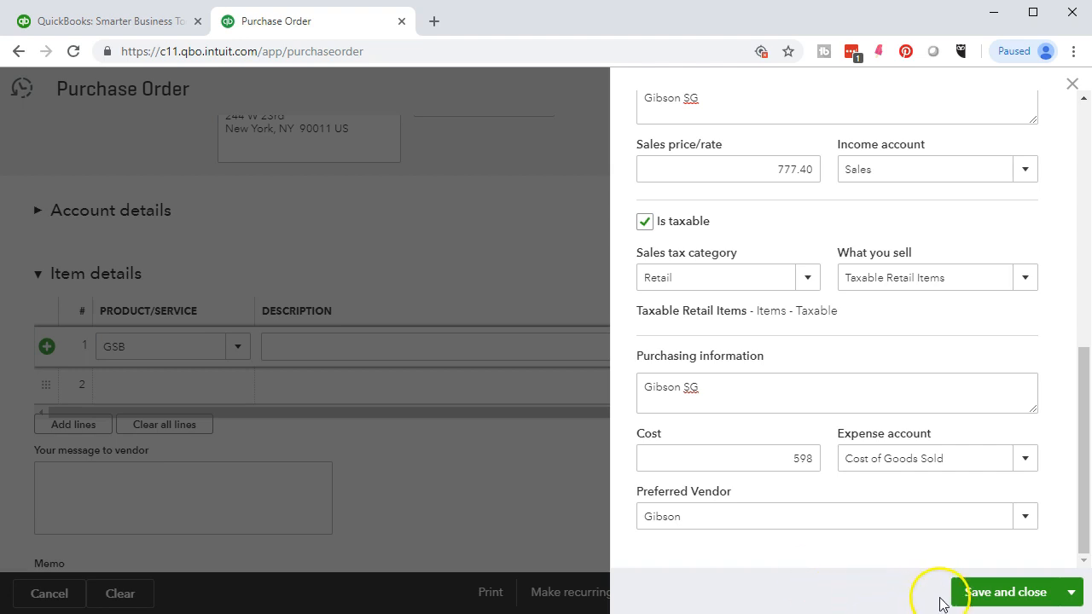
Step: Set the GSB product's initial quantity on hand to 0 as of 01/01/2019 and save the product
{"action": "left_click", "coordinate": [972, 593]}
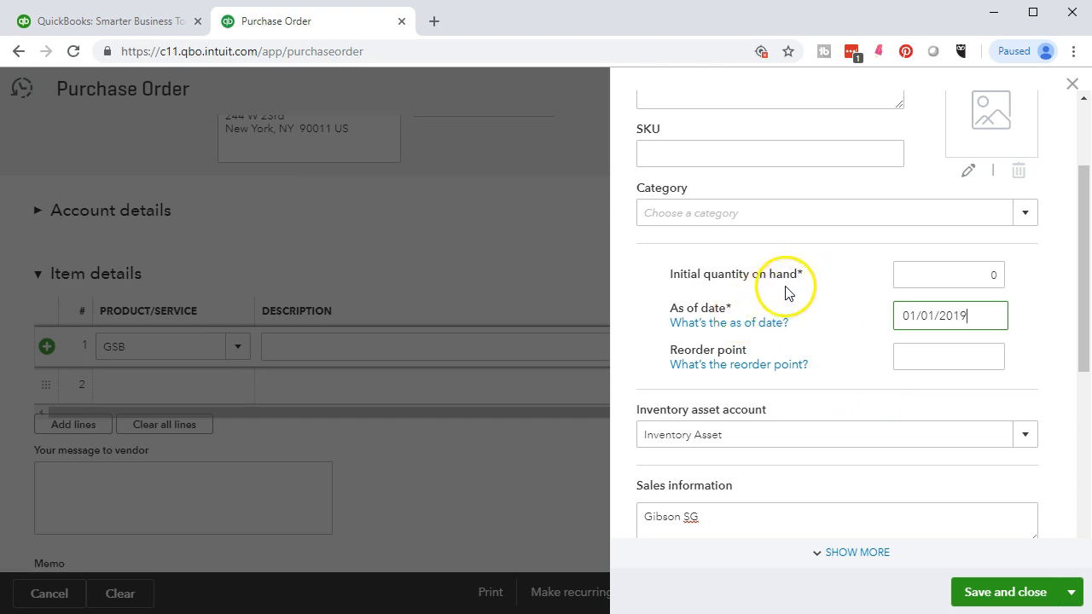
{"action": "left_click", "coordinate": [925, 274]}
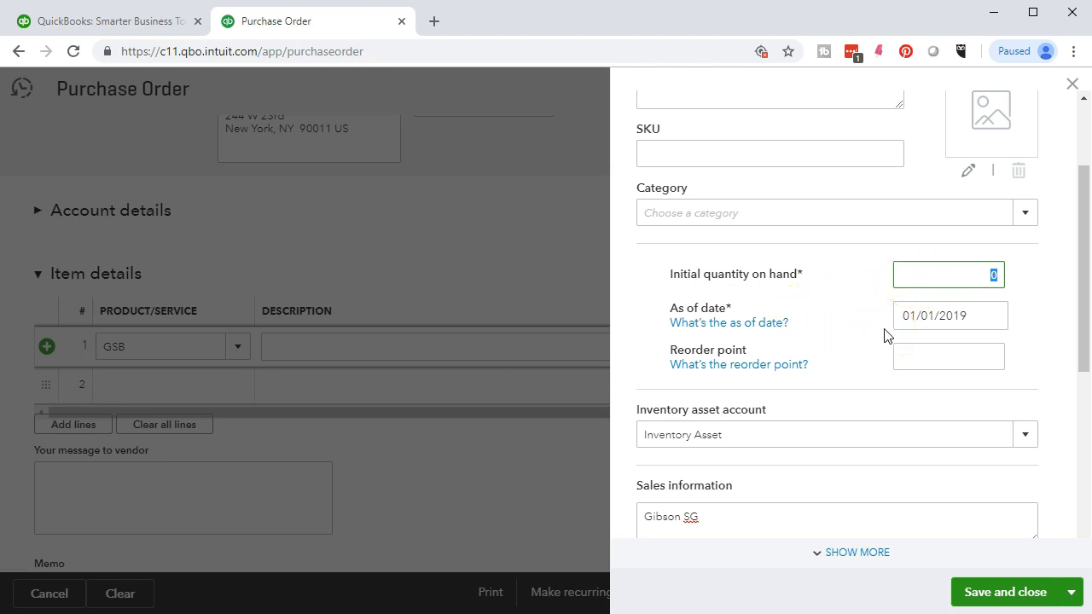
{"action": "scroll", "coordinate": [631, 413], "scroll_direction": "down", "scroll_amount": 2}
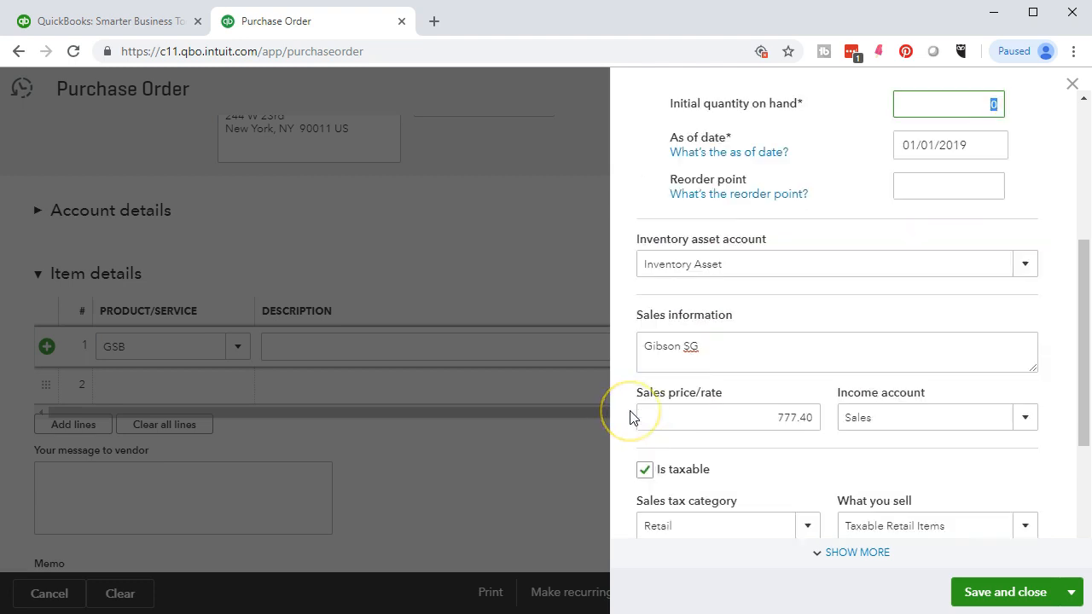
{"action": "scroll", "coordinate": [629, 417], "scroll_direction": "down", "scroll_amount": 2}
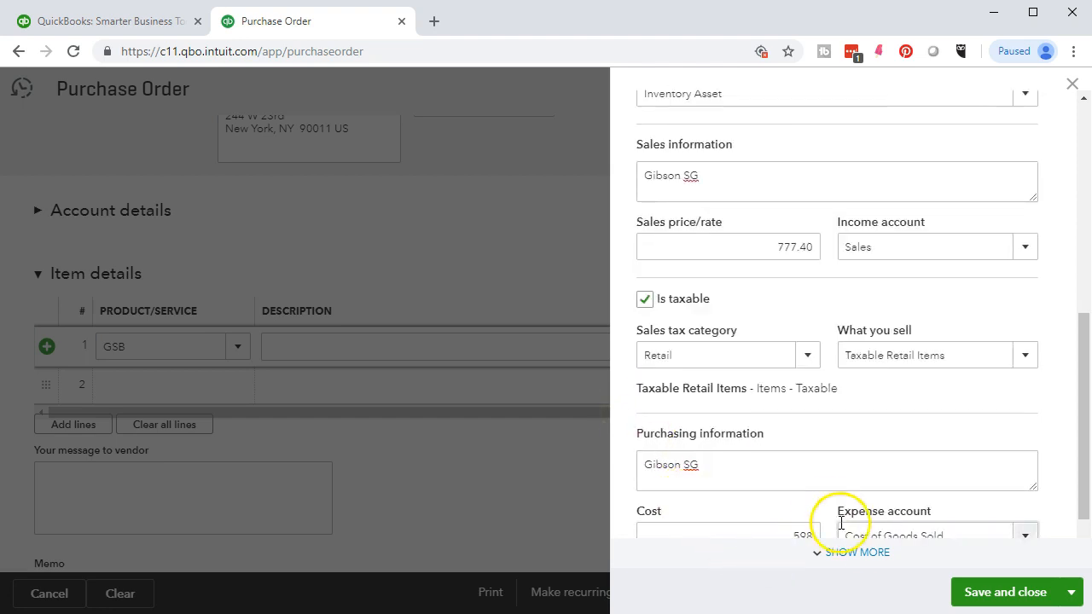
{"action": "left_click", "coordinate": [979, 597]}
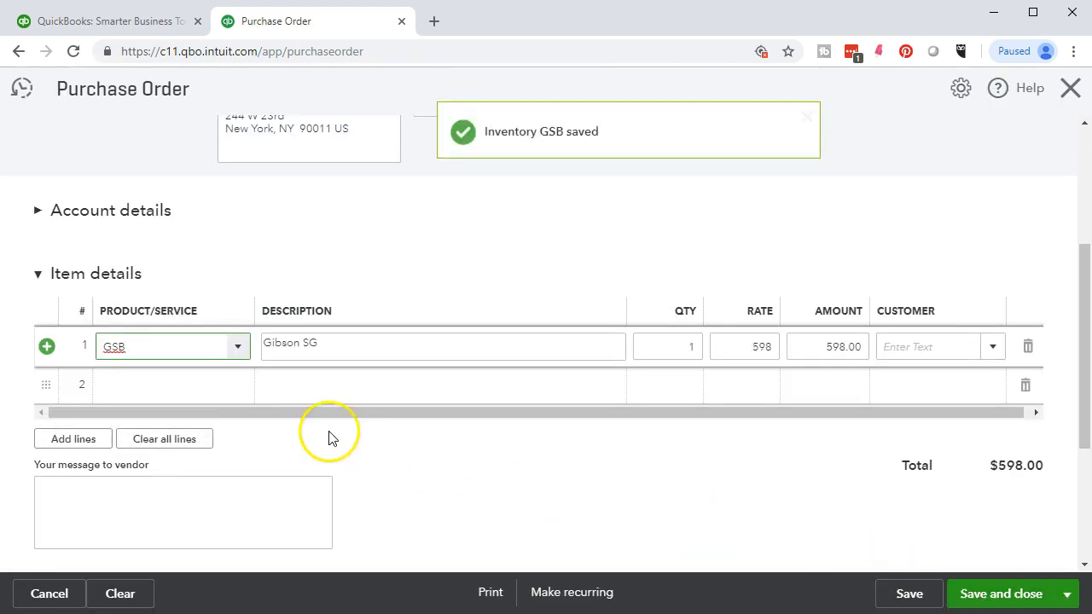
Step: Review the GSB line's description, quantity, rate and amount along with the purchase order's address and date fields
{"action": "left_click", "coordinate": [169, 342]}
{"action": "key", "text": "Tab"}
{"action": "key", "text": "Tab"}
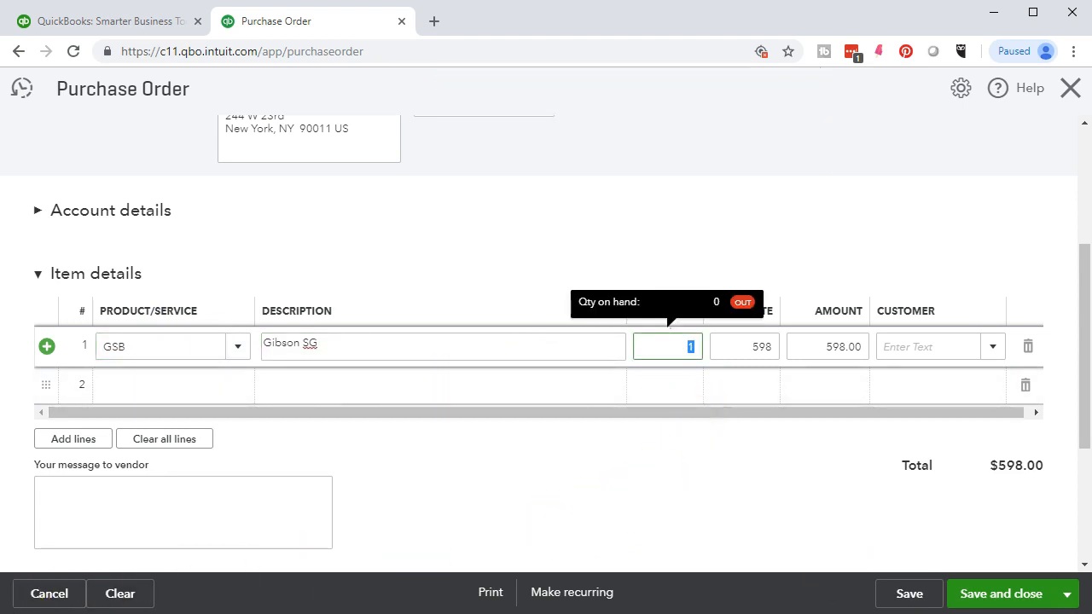
{"action": "left_click", "coordinate": [672, 345]}
{"action": "key", "text": "Tab"}
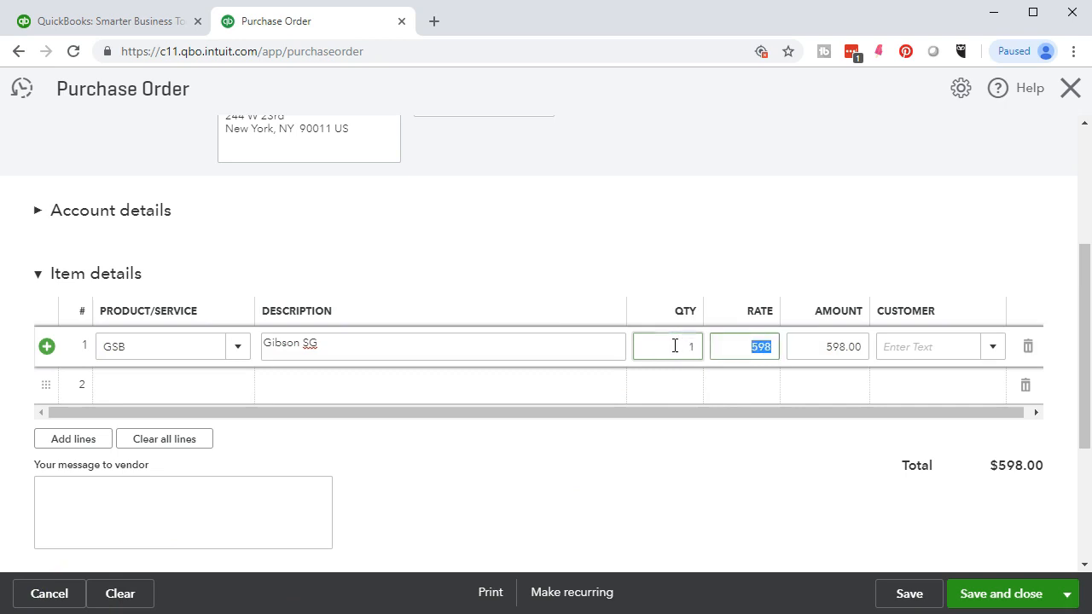
{"action": "key", "text": "Tab"}
{"action": "key", "text": "Tab"}
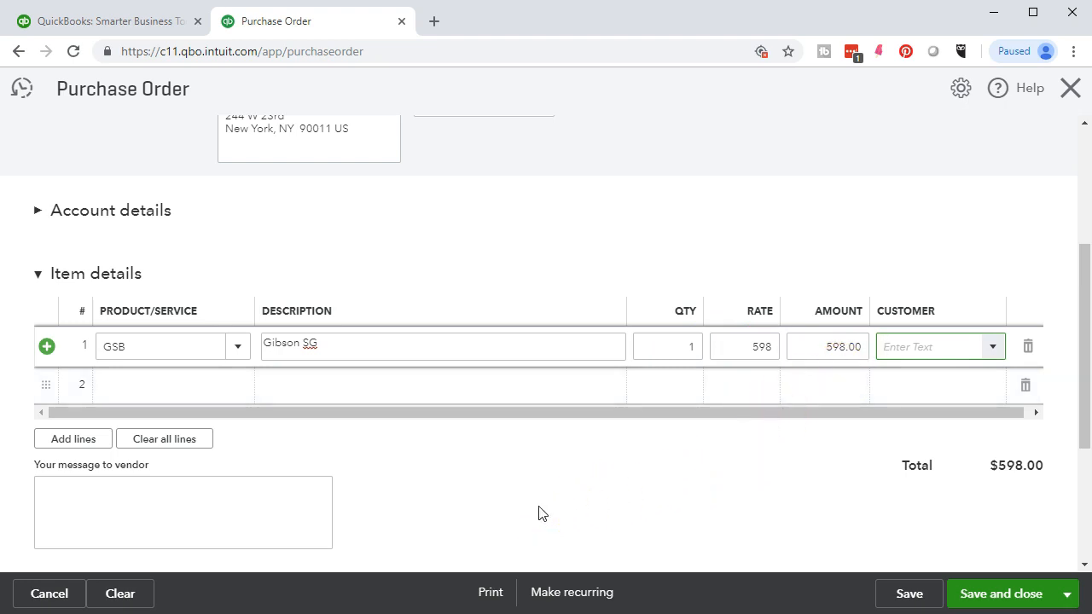
{"action": "scroll", "coordinate": [539, 513], "scroll_direction": "up", "scroll_amount": 2}
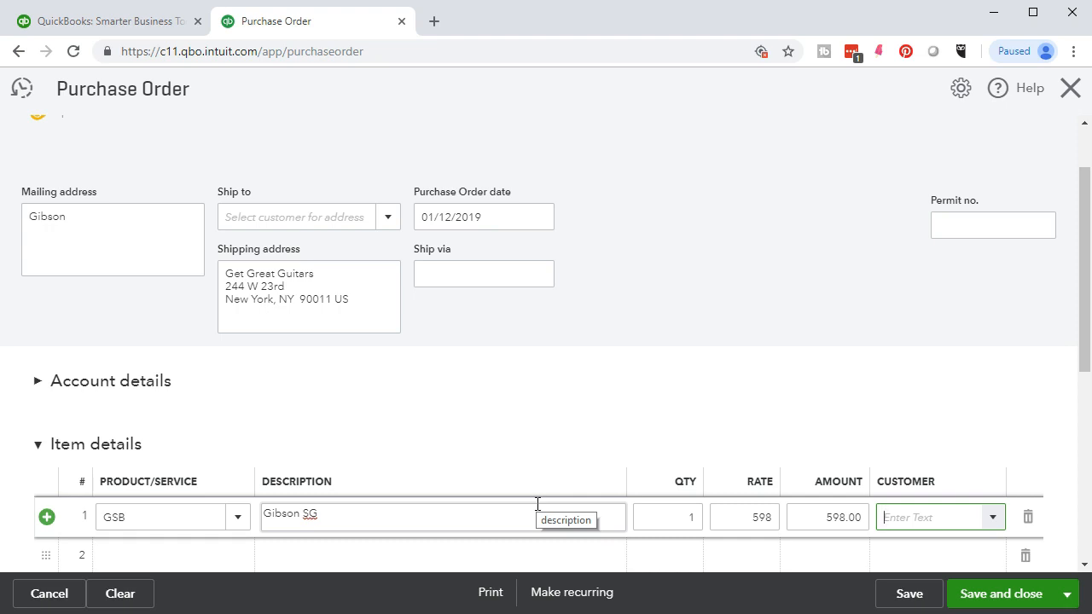
{"action": "scroll", "coordinate": [635, 418], "scroll_direction": "down", "scroll_amount": 1}
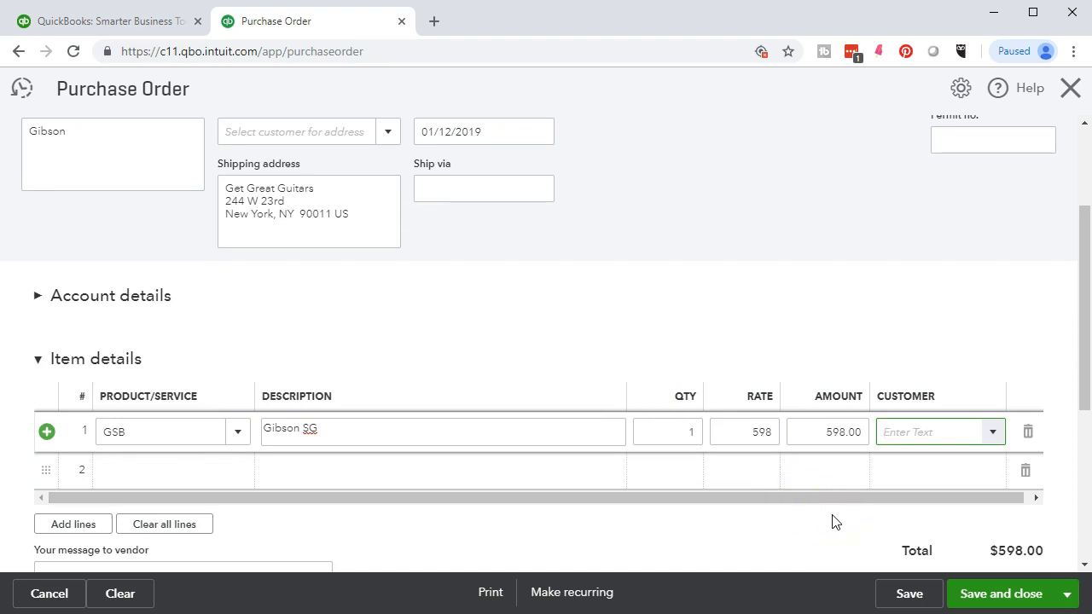
Step: Enter "Music Stuff Store" as the customer on the GSB item line
{"action": "type", "text": "S"}
{"action": "key", "text": "BackSpace"}
{"action": "type", "text": "Music Stuff Store"}
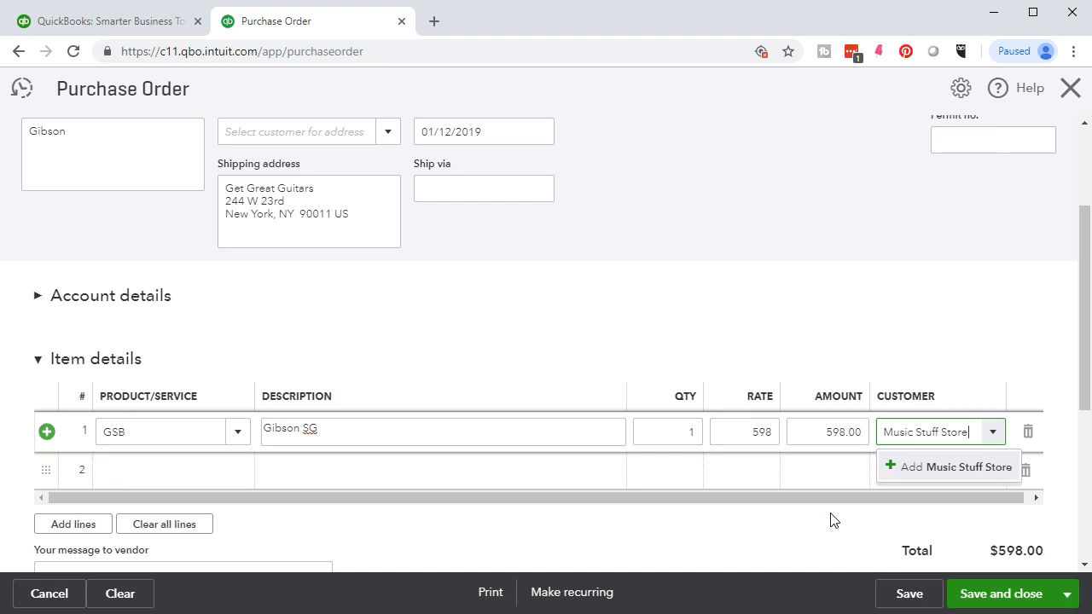
Step: Examine the detailed customer information form for Music Stuff Store and close it without saving
{"action": "key", "text": "Return"}
{"action": "left_click", "coordinate": [916, 458]}
{"action": "left_click", "coordinate": [86, 165]}
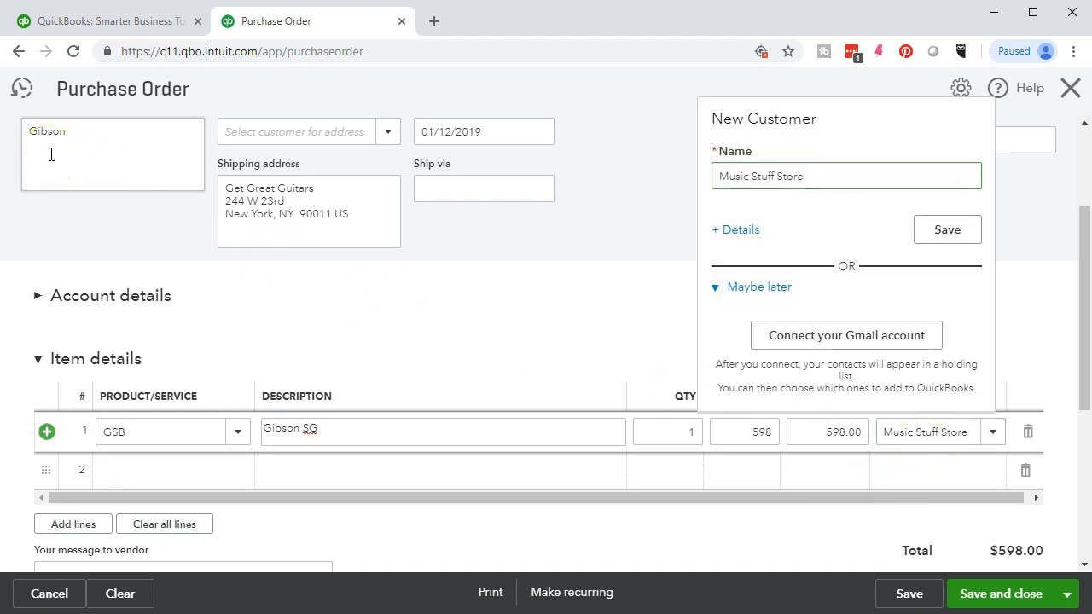
{"action": "left_click", "coordinate": [735, 232]}
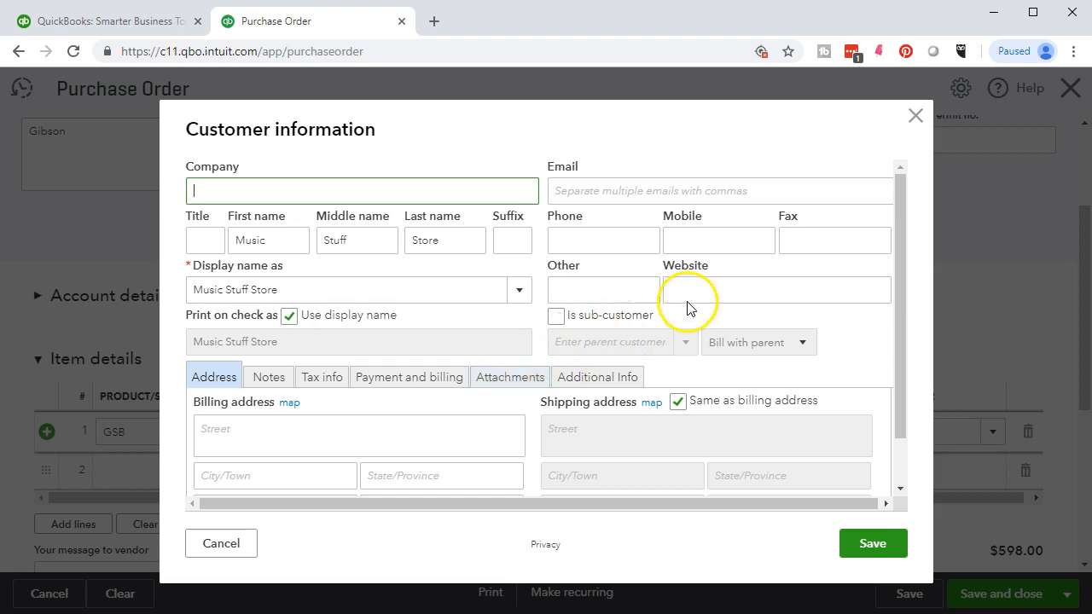
{"action": "left_click", "coordinate": [227, 553]}
Step: Add Music Stuff Store as a new customer from the GSB line, saving it with only its name
{"action": "left_click", "coordinate": [945, 432]}
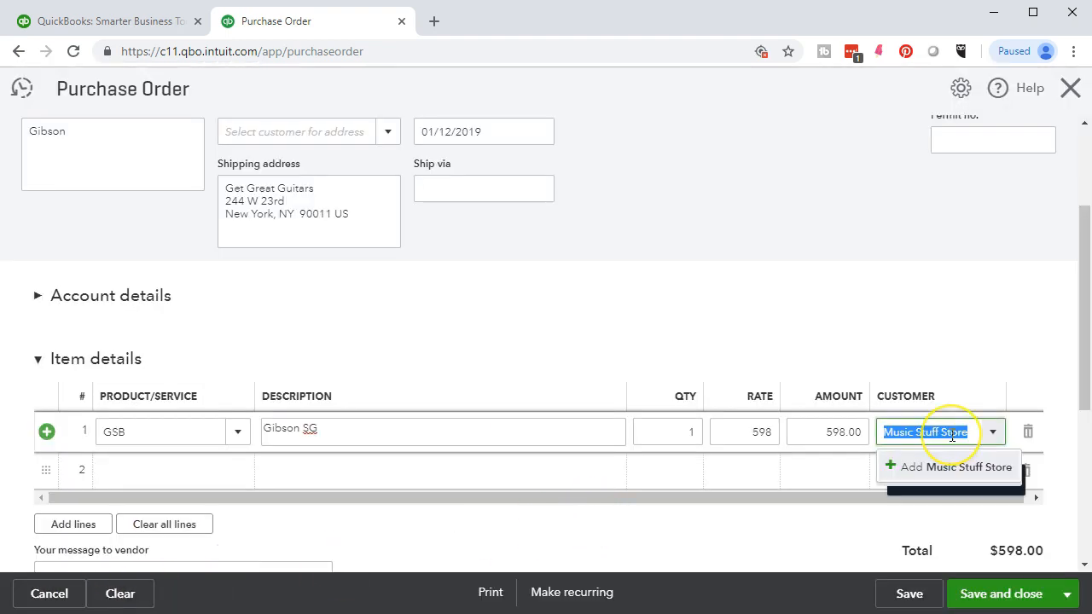
{"action": "left_click", "coordinate": [949, 466]}
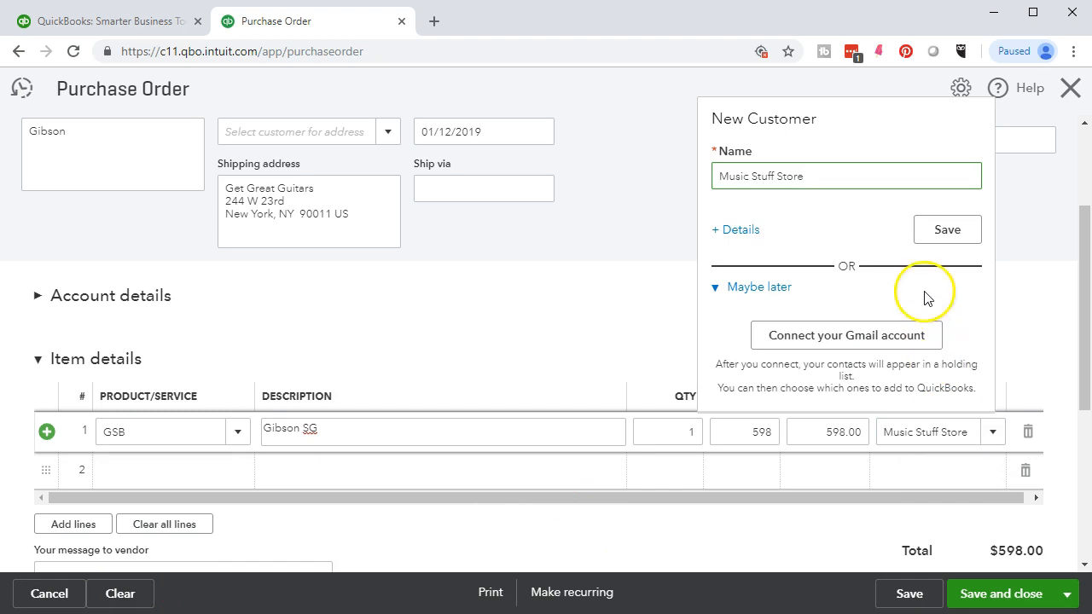
{"action": "left_click", "coordinate": [941, 235]}
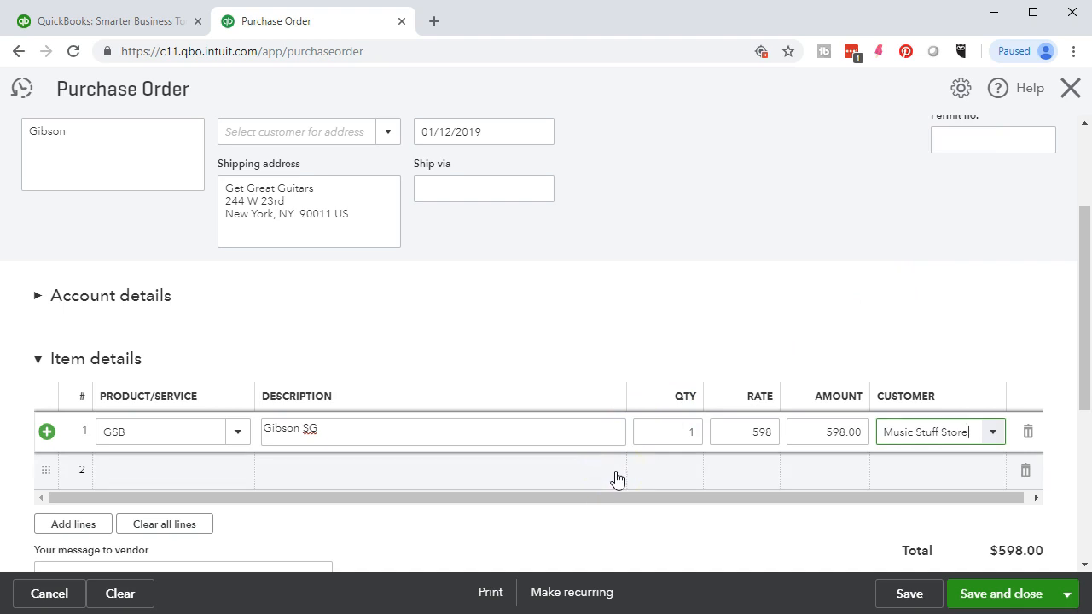
Step: Review the whole purchase order, from the payee and dates to the total, vendor message, memo and attachments
{"action": "scroll", "coordinate": [618, 479], "scroll_direction": "down", "scroll_amount": 1}
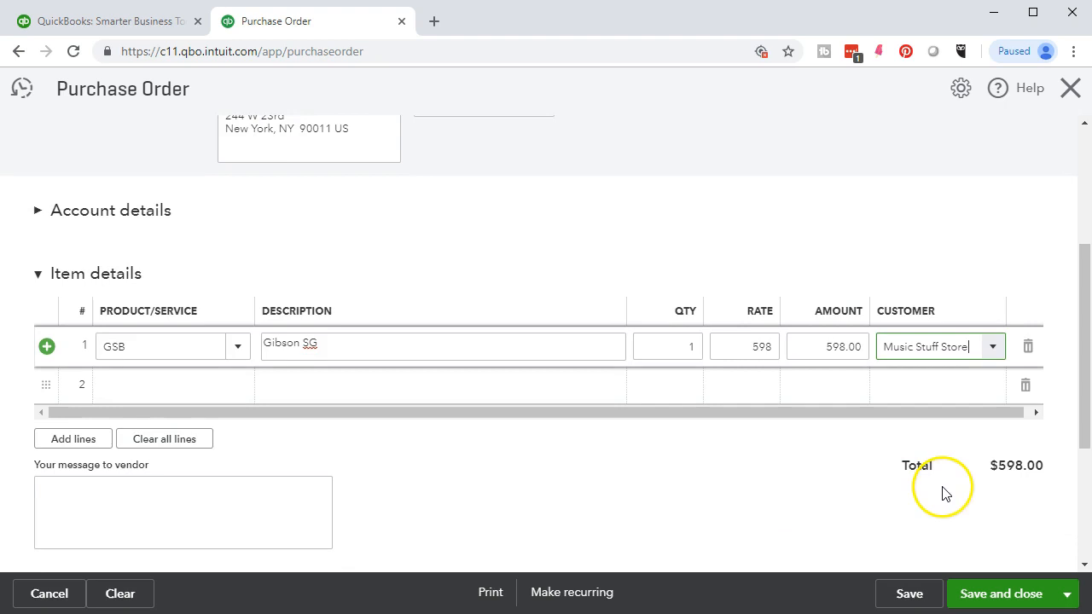
{"action": "scroll", "coordinate": [175, 555], "scroll_direction": "down", "scroll_amount": 1}
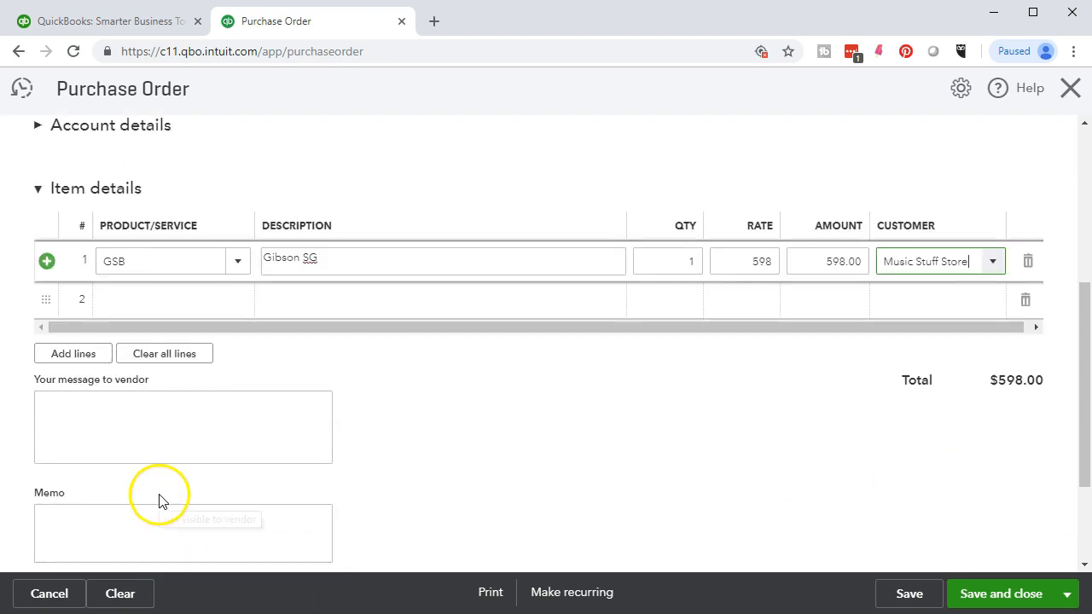
{"action": "scroll", "coordinate": [161, 499], "scroll_direction": "down", "scroll_amount": 1}
{"action": "scroll", "coordinate": [170, 484], "scroll_direction": "down", "scroll_amount": 1}
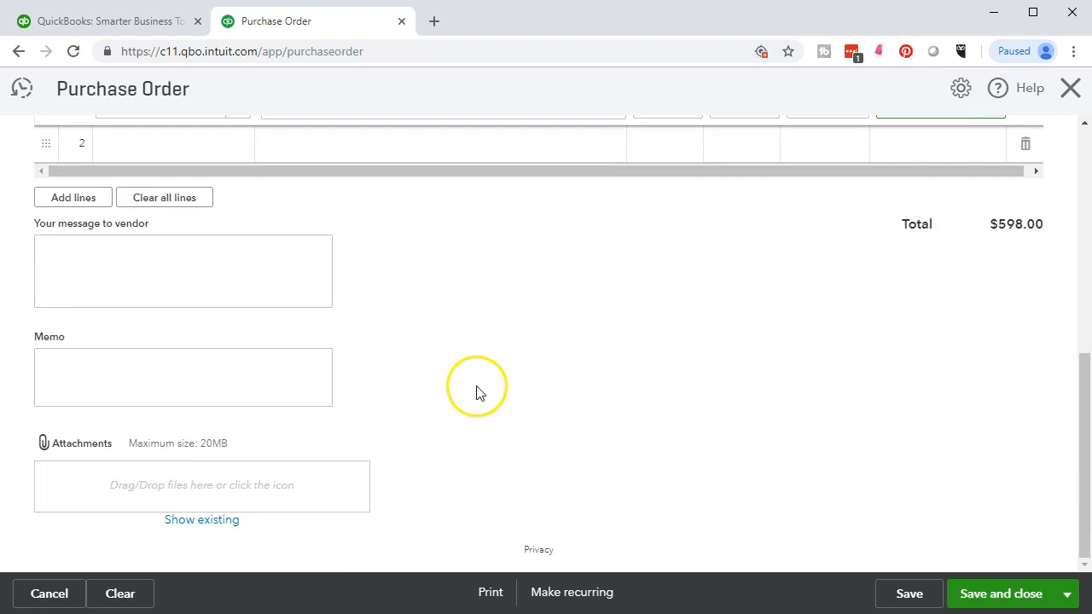
{"action": "scroll", "coordinate": [515, 405], "scroll_direction": "up", "scroll_amount": 7}
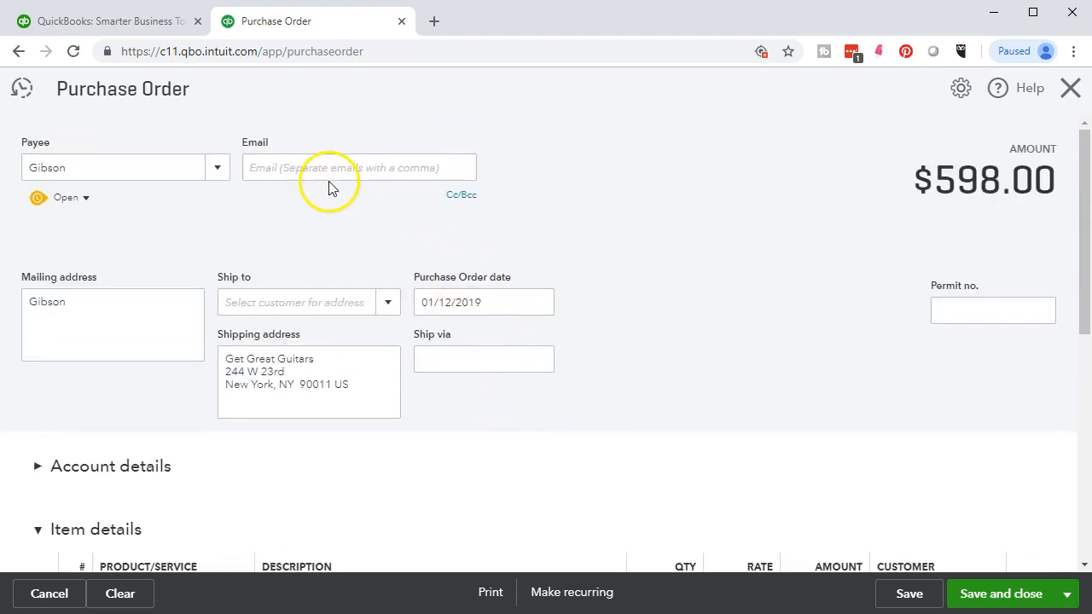
{"action": "scroll", "coordinate": [853, 494], "scroll_direction": "down", "scroll_amount": 4}
{"action": "scroll", "coordinate": [834, 540], "scroll_direction": "down", "scroll_amount": 2}
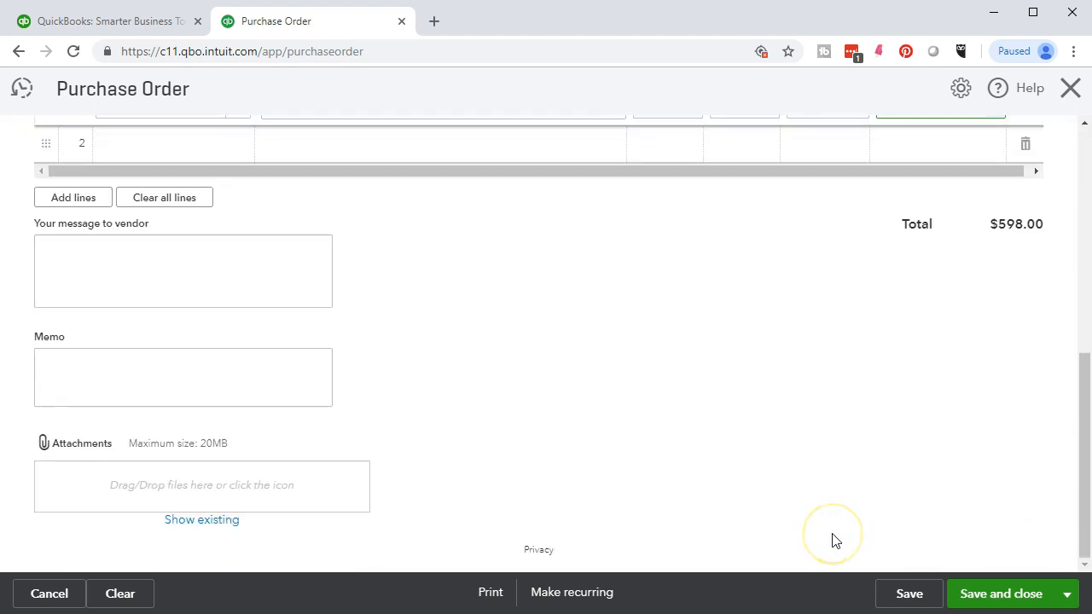
Step: Generate the purchase order's print preview and open the print dialog for it
{"action": "left_click", "coordinate": [490, 592]}
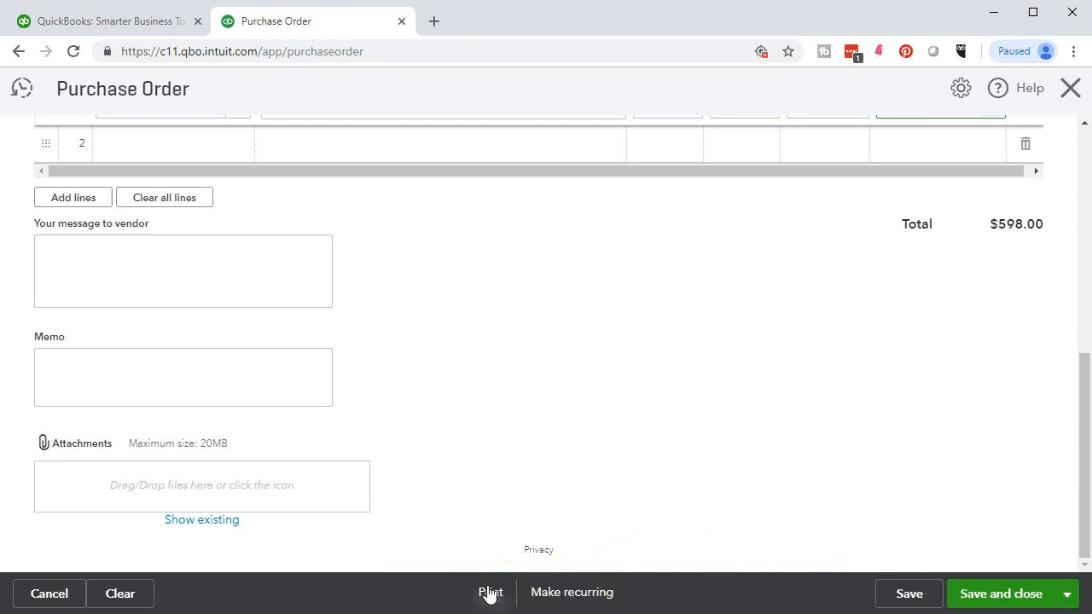
{"action": "left_click", "coordinate": [490, 593]}
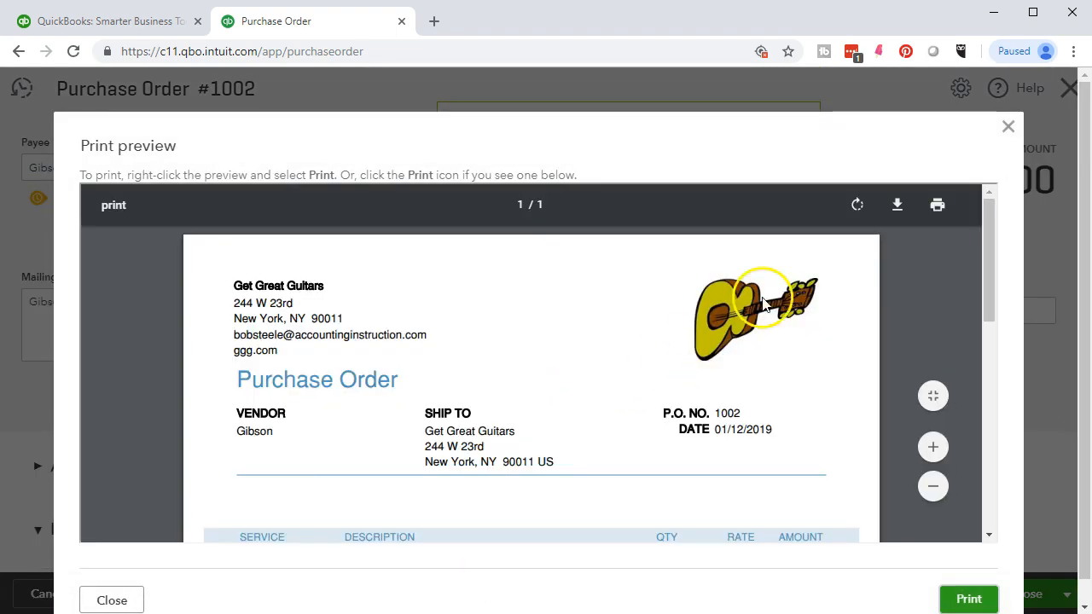
{"action": "left_click", "coordinate": [939, 207]}
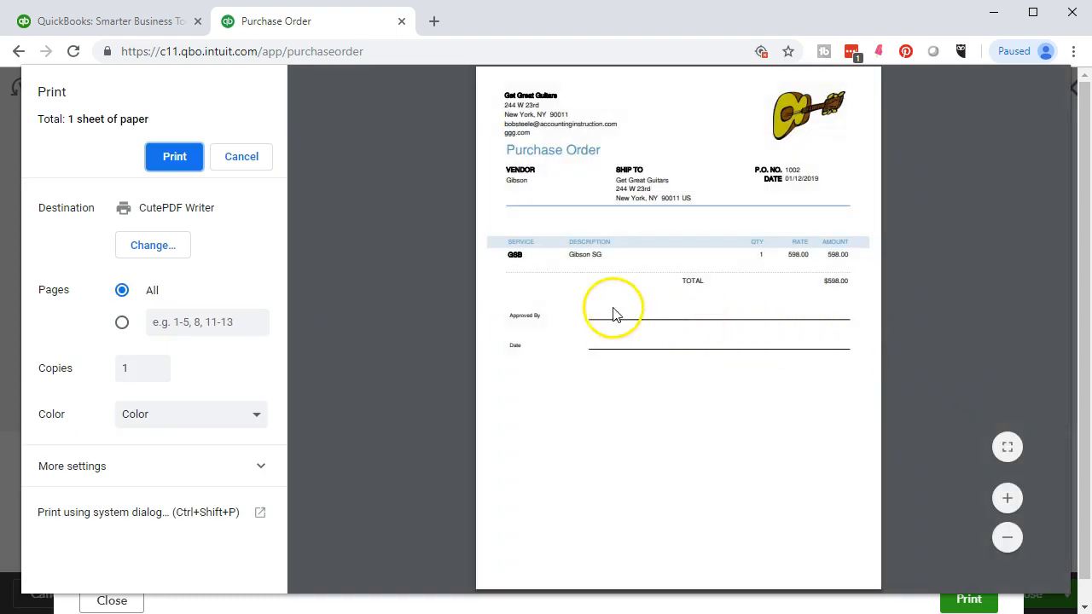
Step: Print the purchase order to a PDF named OP Gibson 01.12.19 in the Section 7 folder and close the print preview
{"action": "left_click", "coordinate": [175, 157]}
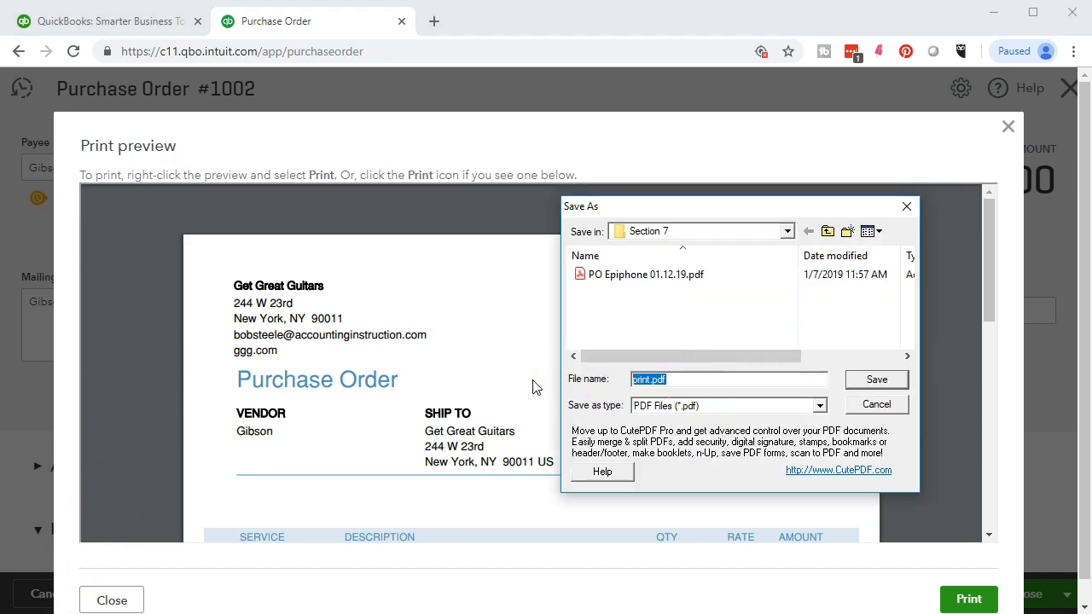
{"action": "type", "text": "OP Gibson"}
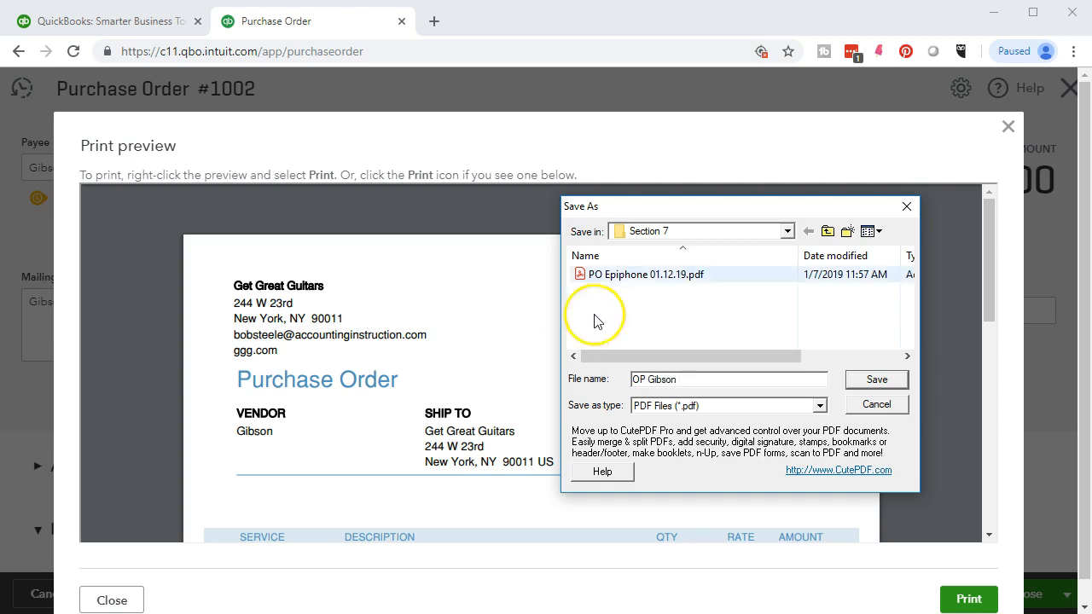
{"action": "left_click_drag", "start_coordinate": [702, 211], "coordinate": [250, 211]}
{"action": "type", "text": "P Gibson "}
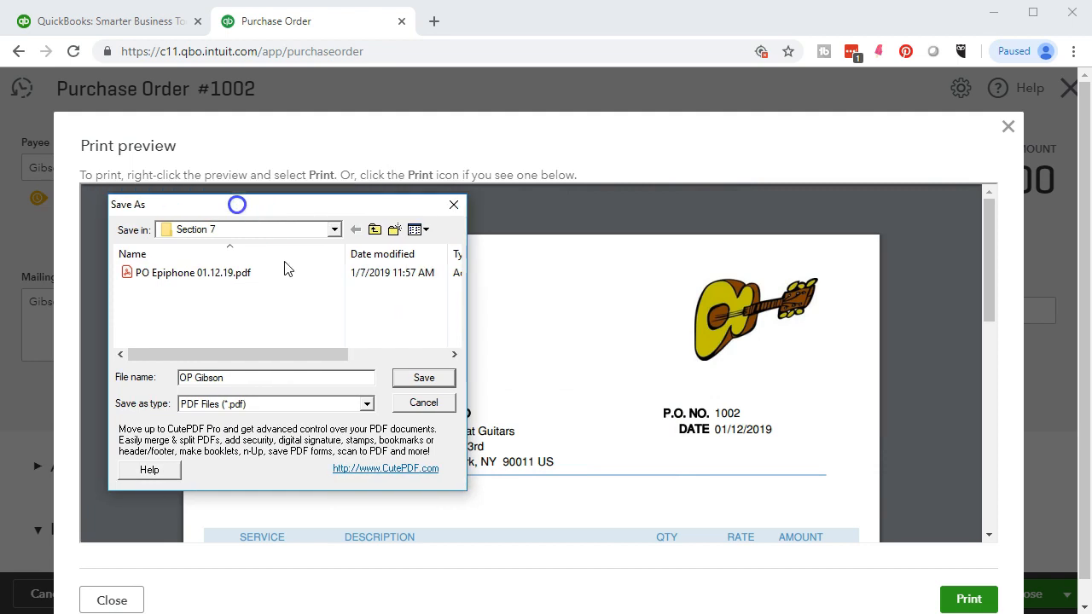
{"action": "type", "text": "01.12.19"}
{"action": "left_click", "coordinate": [426, 379]}
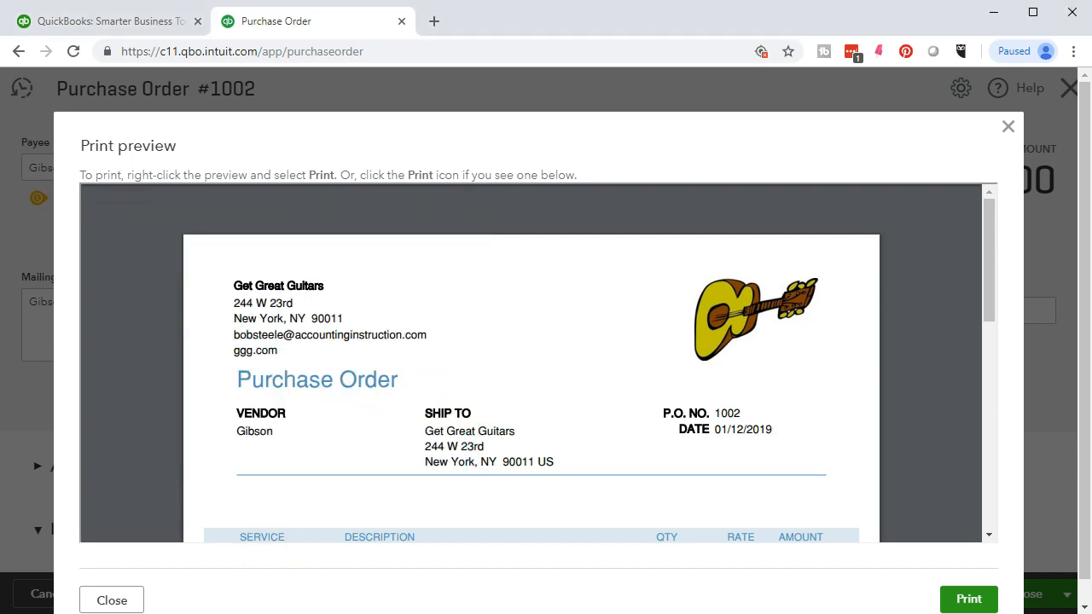
{"action": "left_click", "coordinate": [1007, 128]}
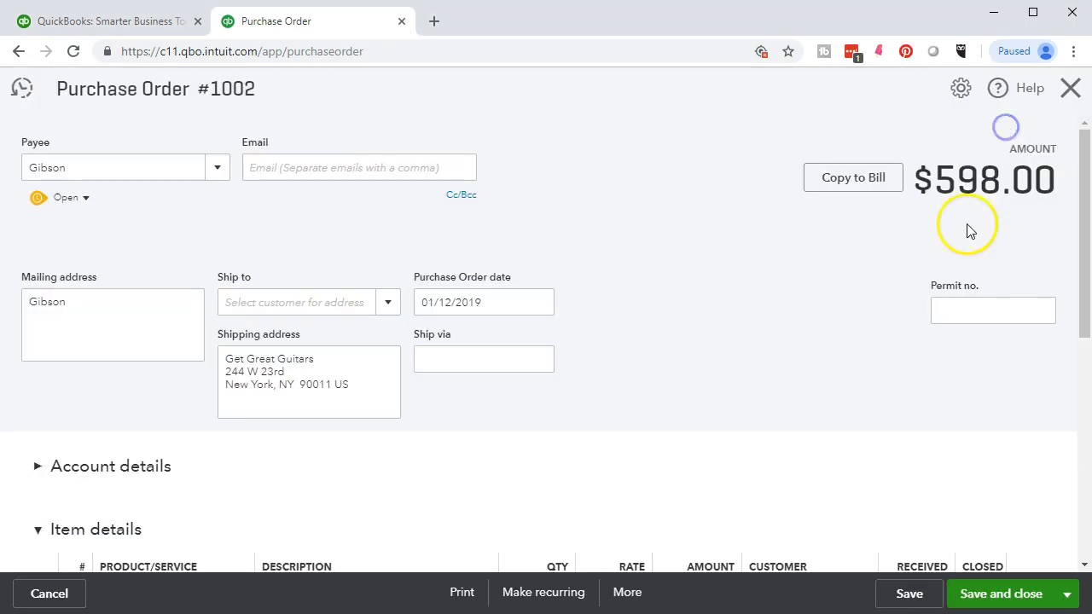
Step: Check the additional save options available for the purchase order
{"action": "left_click", "coordinate": [1067, 594]}
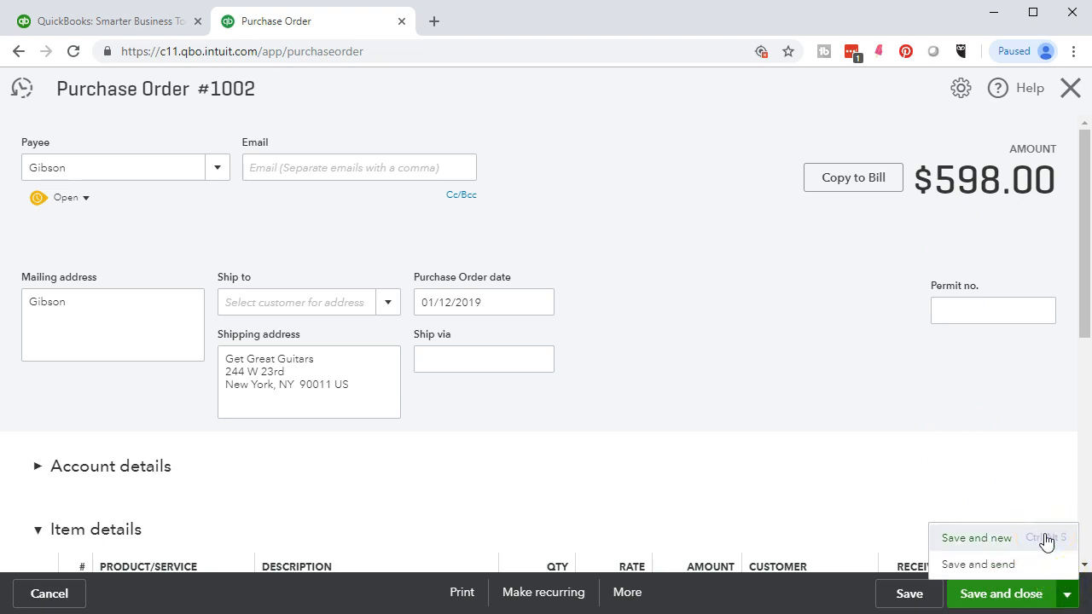
{"action": "left_click", "coordinate": [1016, 465]}
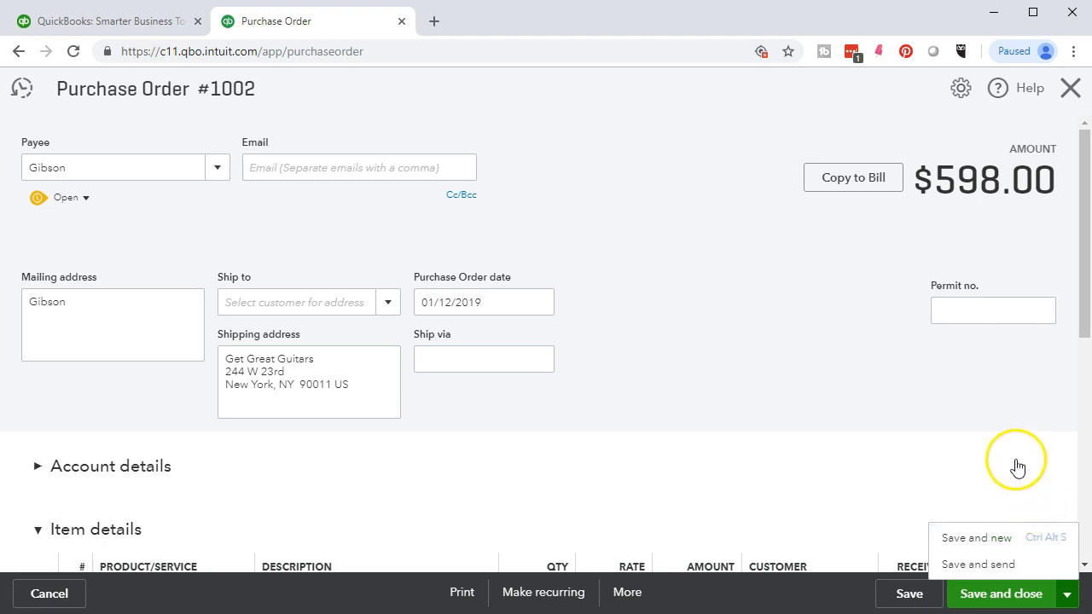